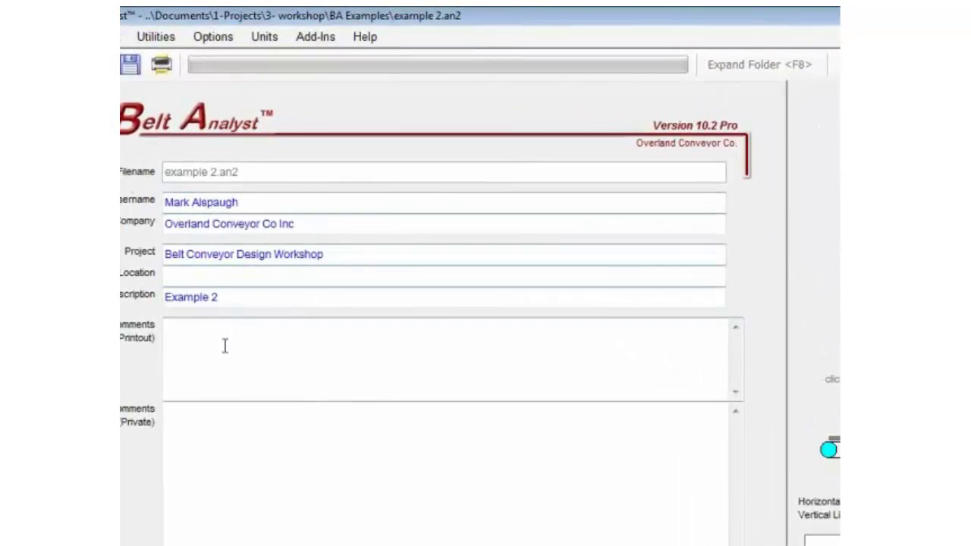
- Open the material data and set the carry-side aggregate density to 1400 kg/m^3
left_click(124, 195)
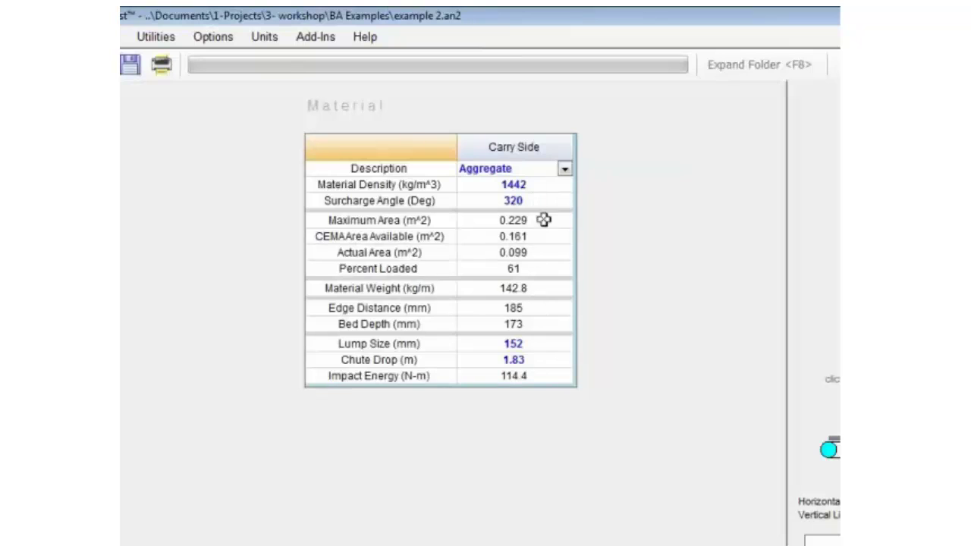
left_click(539, 184)
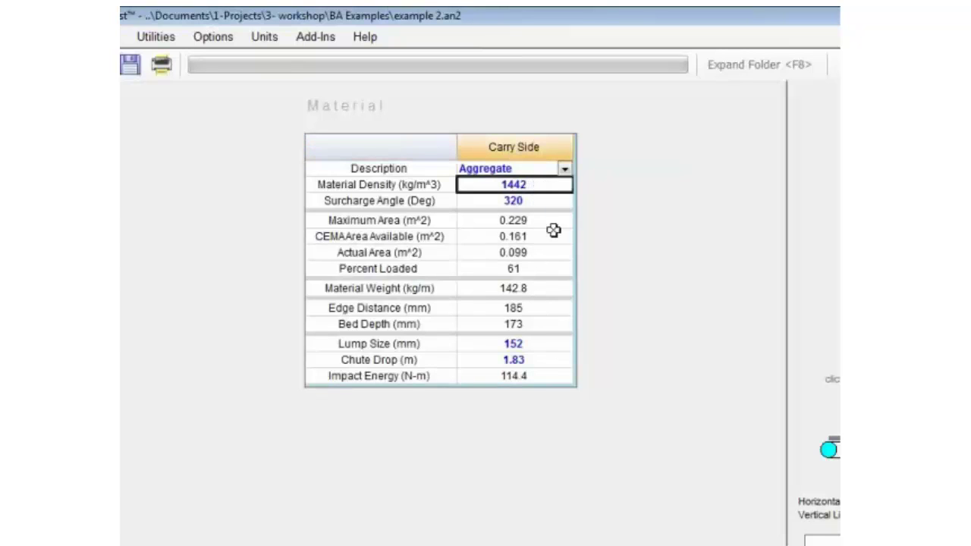
type("1400")
key("Return")
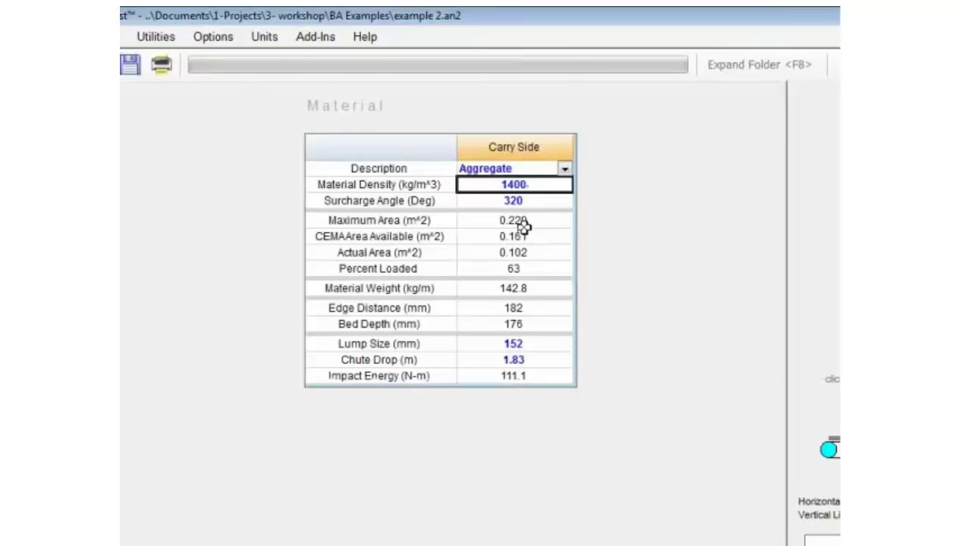
- Change the carry-side material density to 1200 kg/m^3
left_click(543, 187)
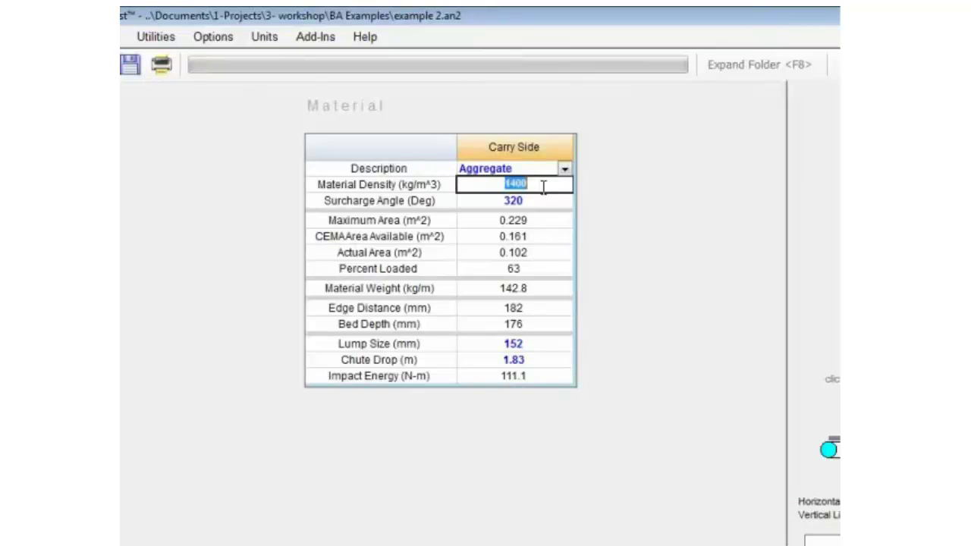
type("1")
key("Return")
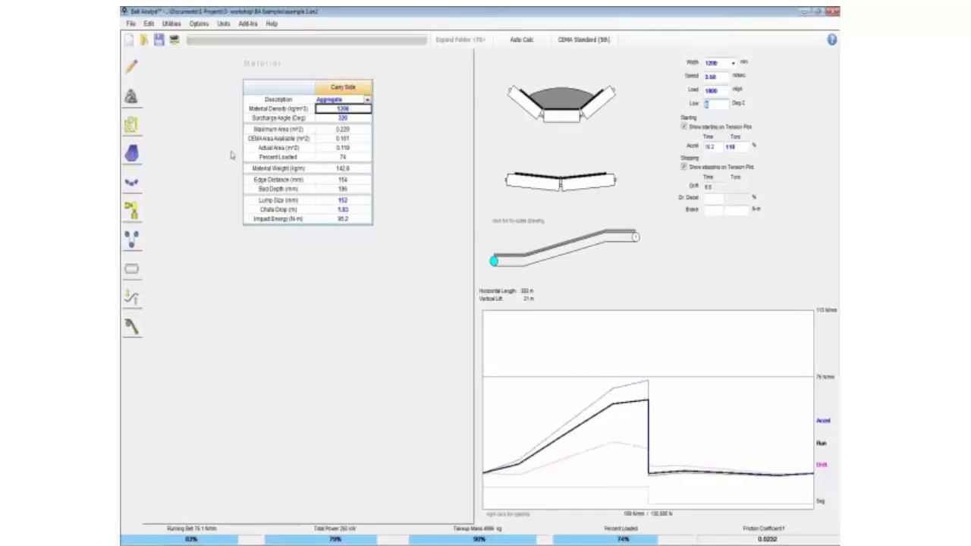
- Open the belt data and choose Fabric-ISO as the belt specification
left_click(132, 153)
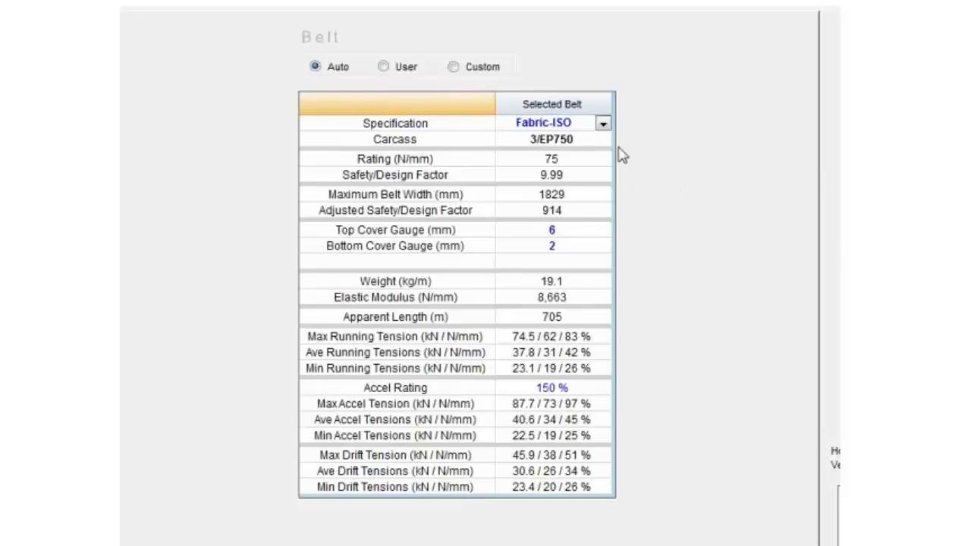
left_click(604, 124)
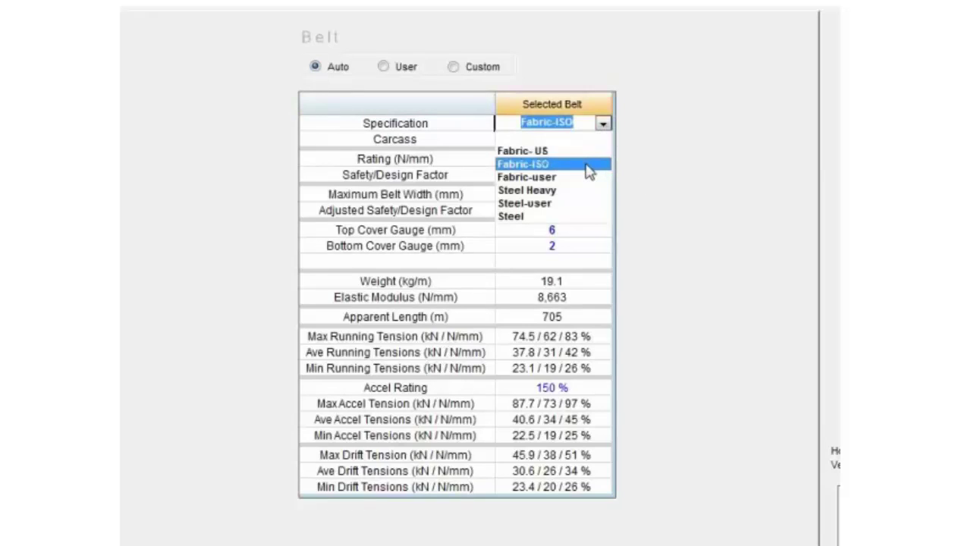
left_click(591, 167)
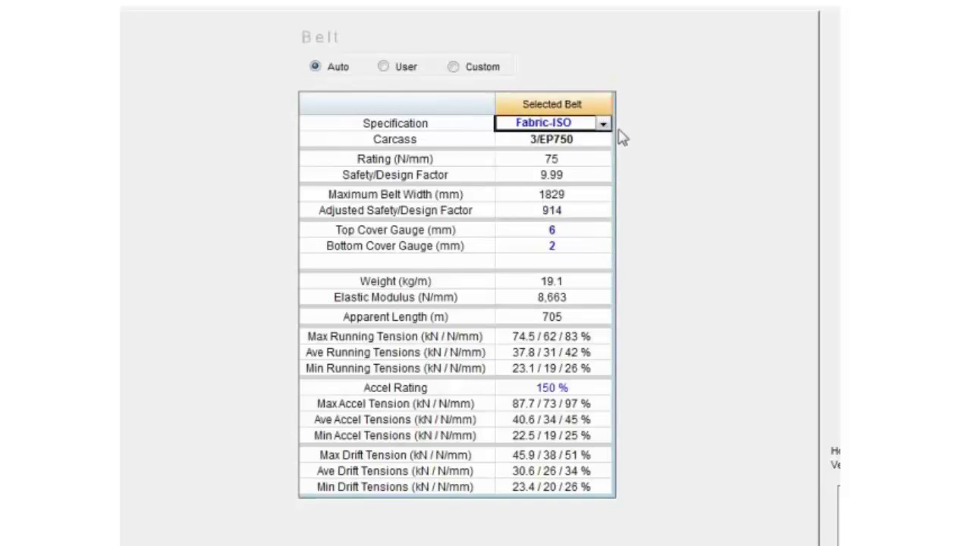
- Try the Fabric- US belt specification and restore Fabric-ISO
left_click(605, 125)
left_click(574, 153)
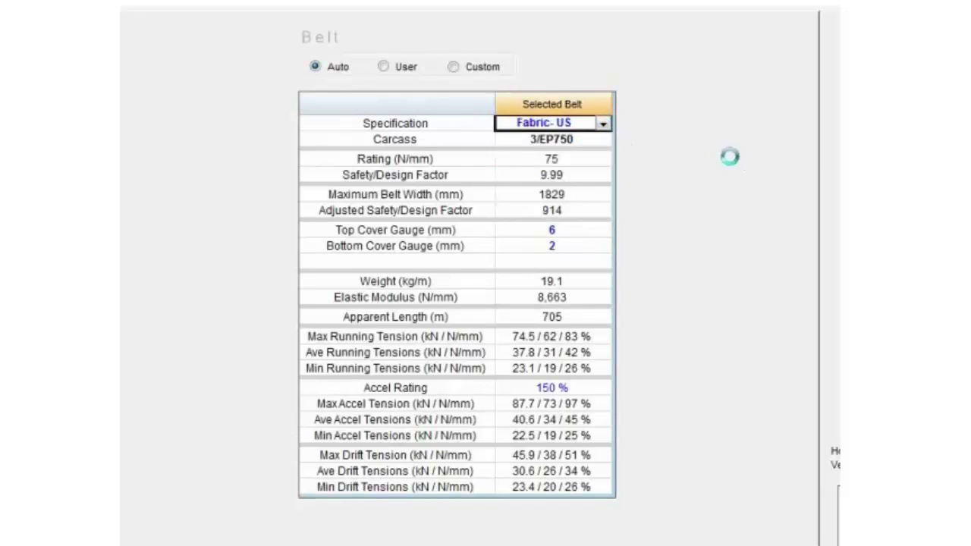
left_click(604, 124)
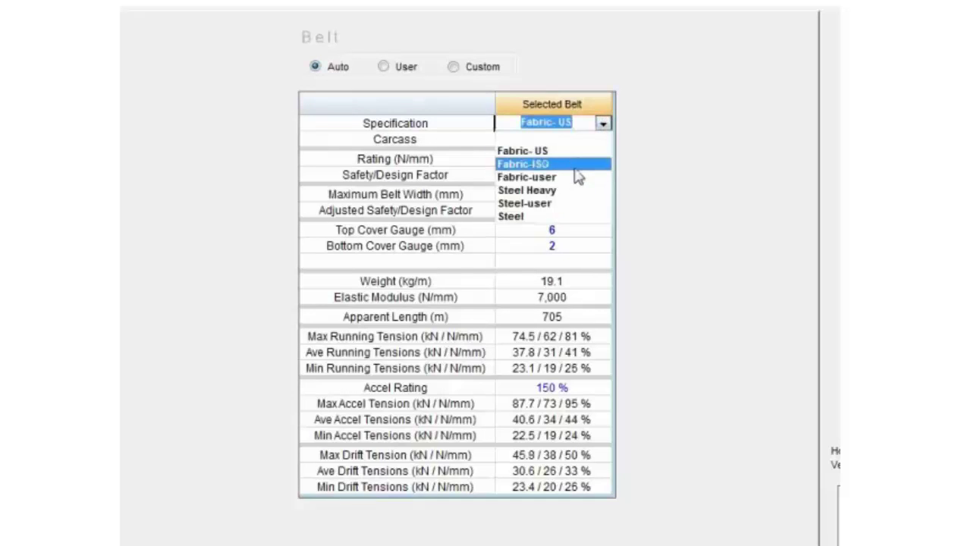
left_click(588, 164)
left_click(587, 142)
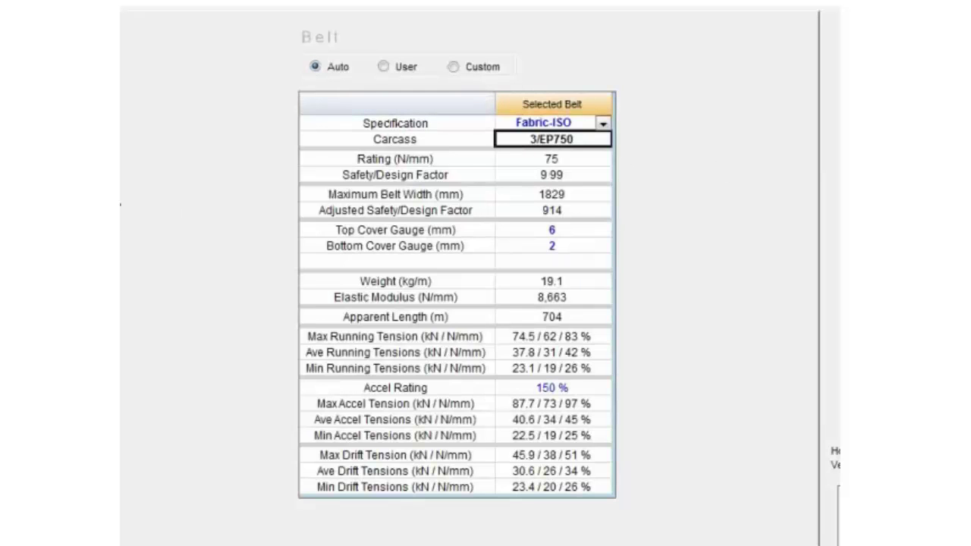
left_click(147, 383)
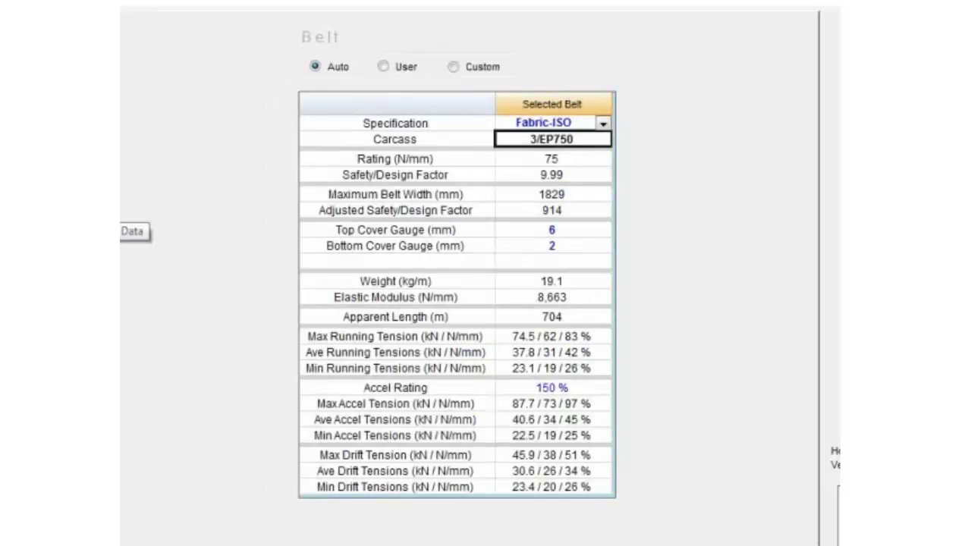
- Switch the belt selection to User mode, try the 4/EP800 carcass and reselect 3/EP750
left_click(384, 70)
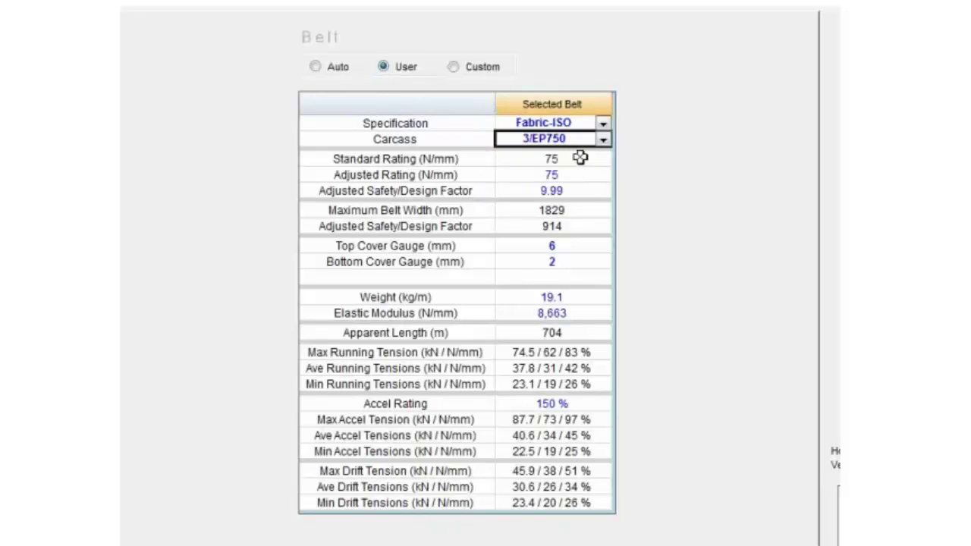
left_click(604, 140)
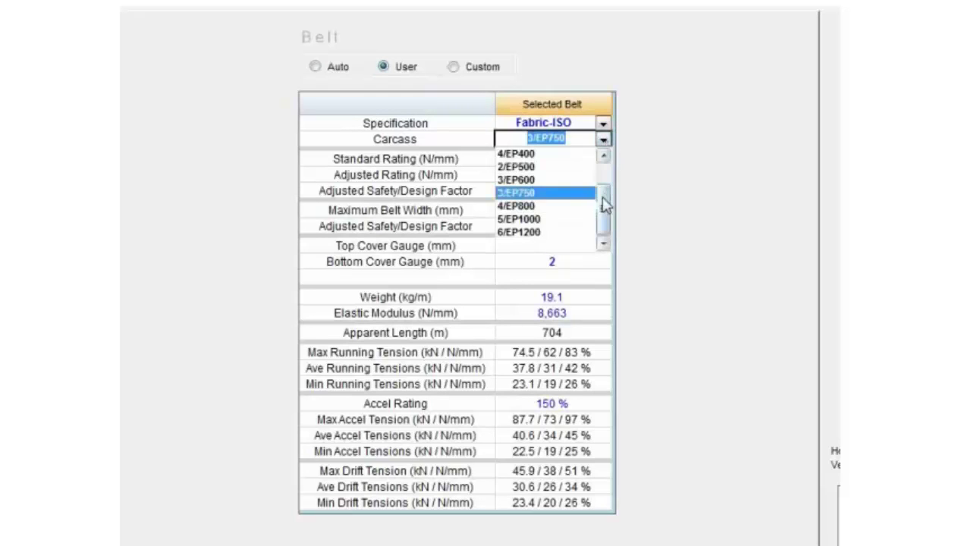
left_click_drag(607, 202, 609, 242)
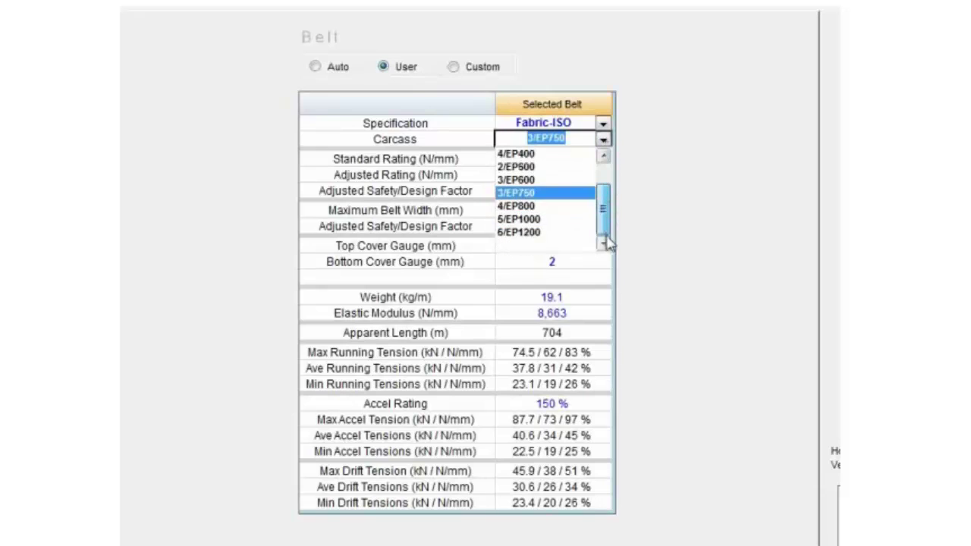
left_click(551, 206)
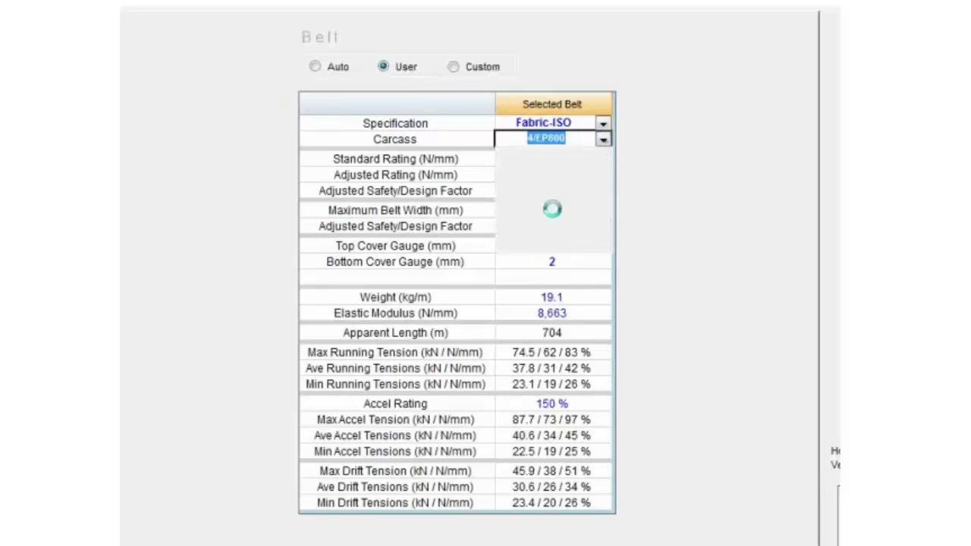
left_click(605, 143)
left_click(563, 194)
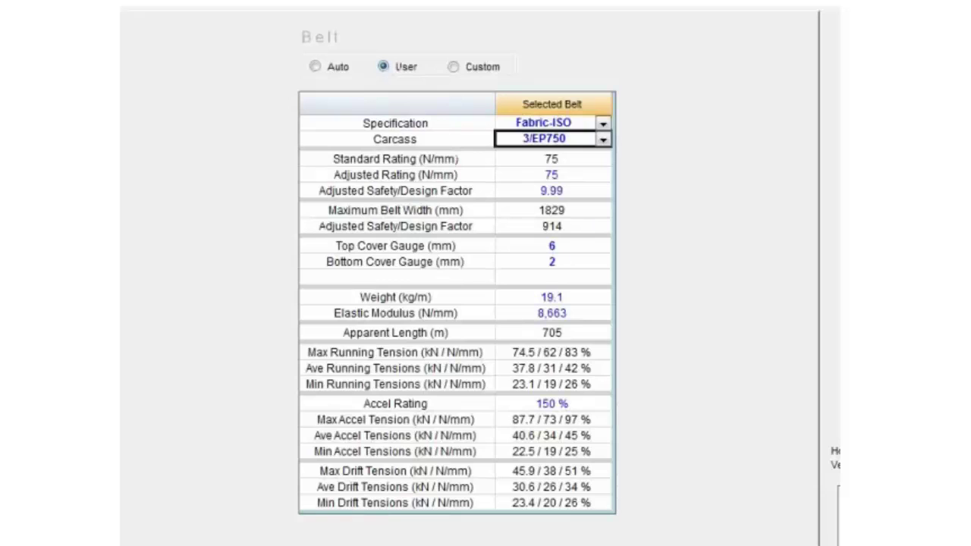
left_click(594, 175)
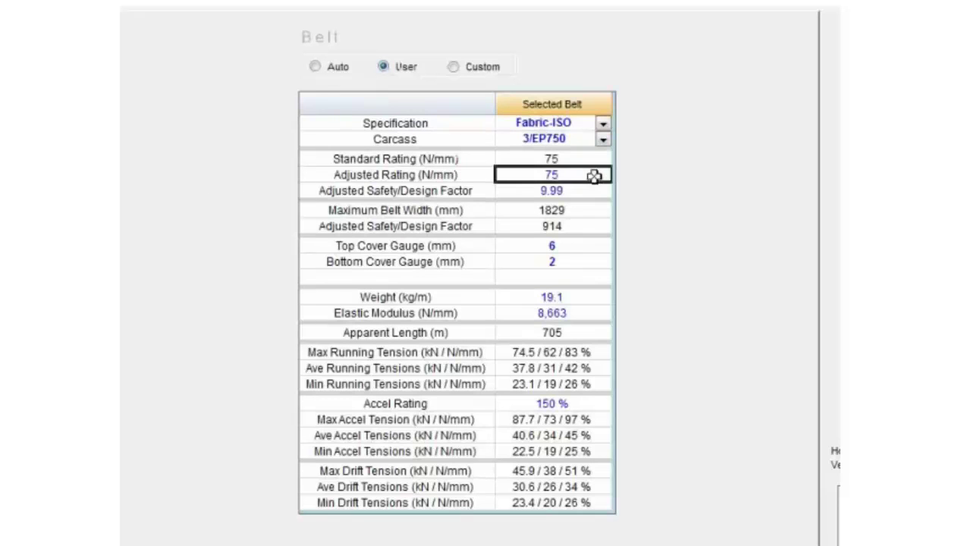
left_click(586, 190)
left_click(596, 176)
left_click(583, 194)
- Set the belt's top cover gauge to 7 mm and the bottom cover gauge to 4 mm
left_click(574, 246)
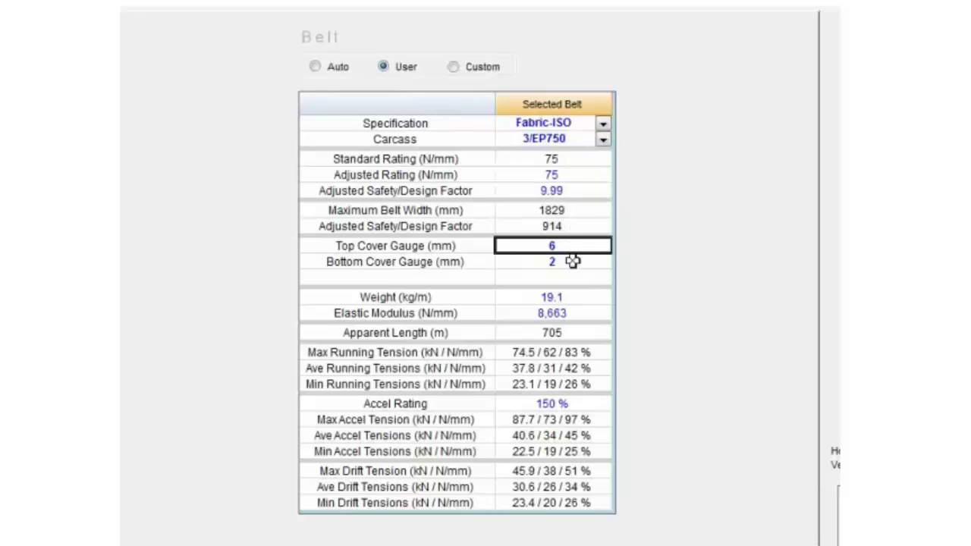
left_click(577, 262)
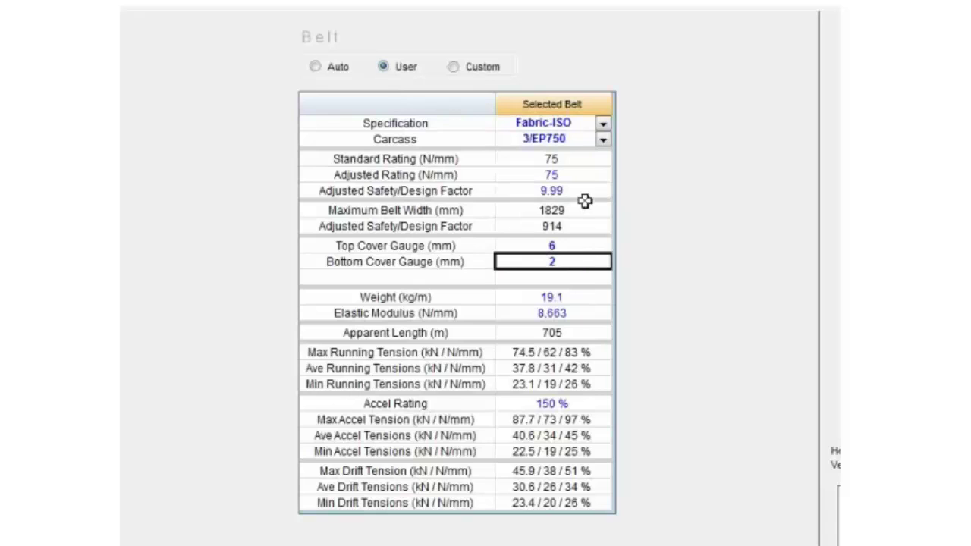
left_click(577, 246)
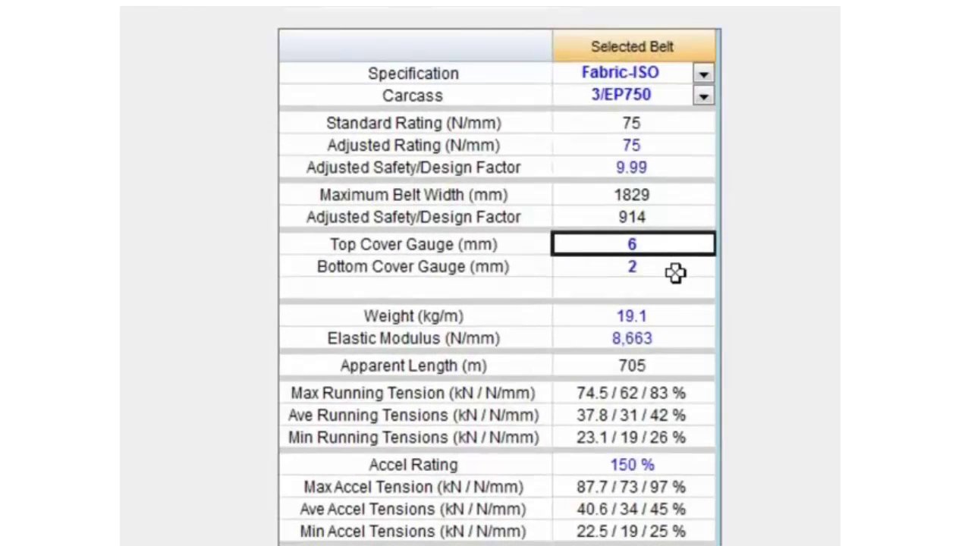
type("7")
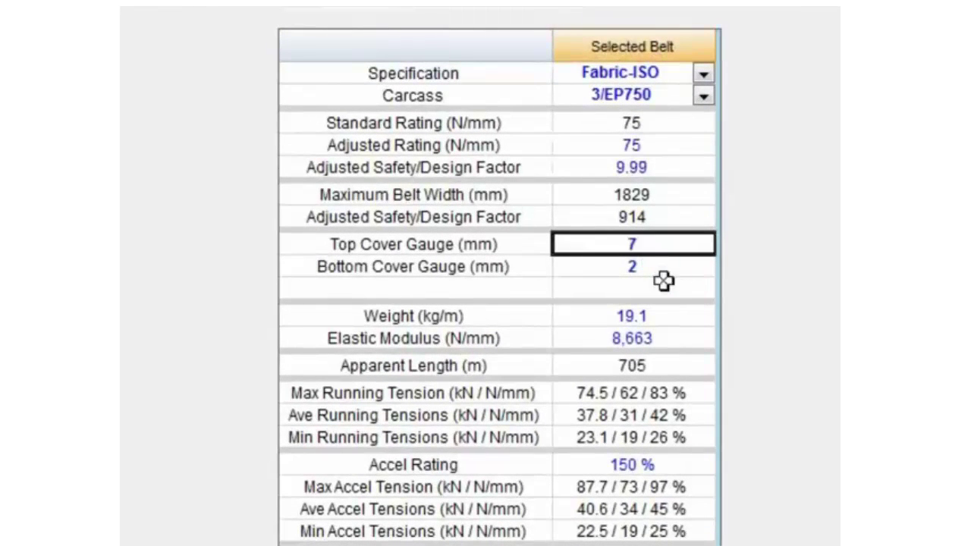
key("Return")
type("4")
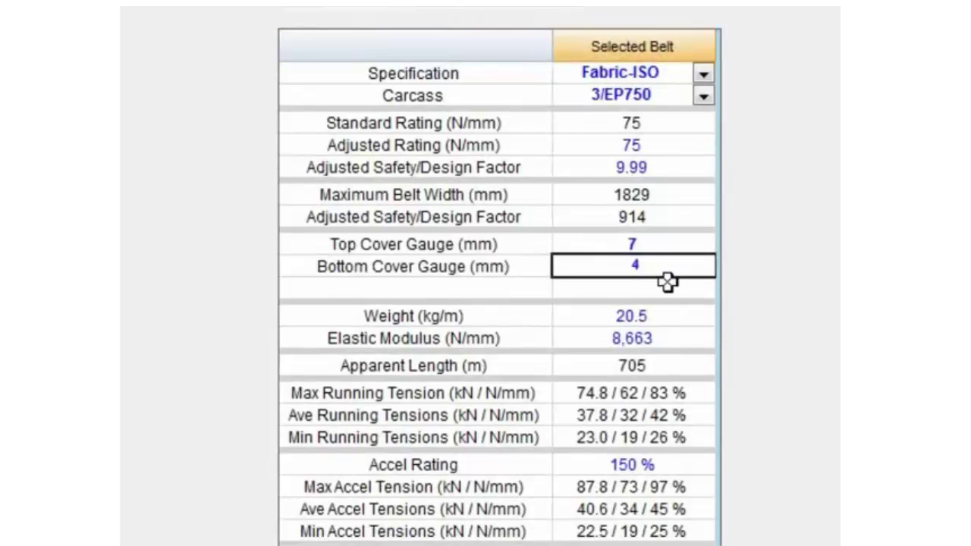
key("Return")
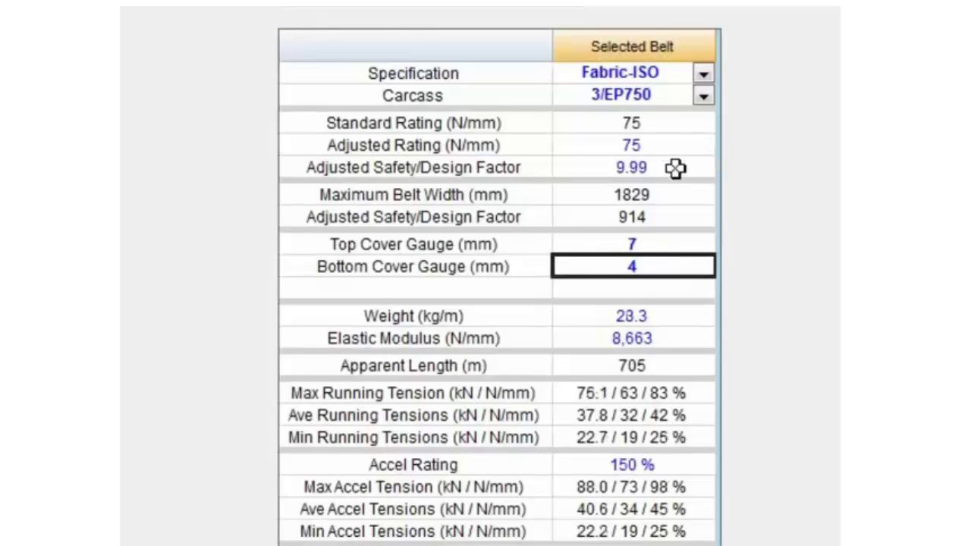
- Set the belt's adjusted safety/design factor to 12
left_click(675, 169)
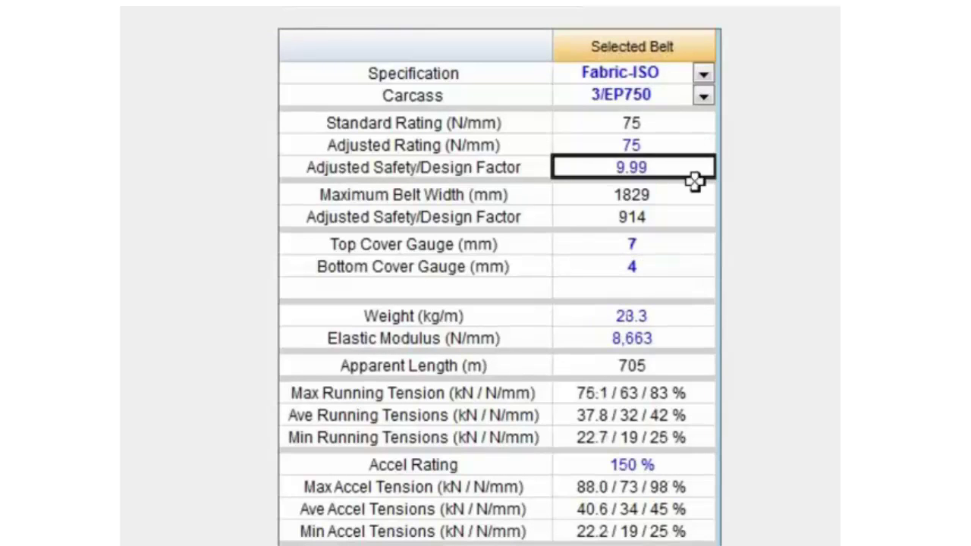
type("12")
key("Return")
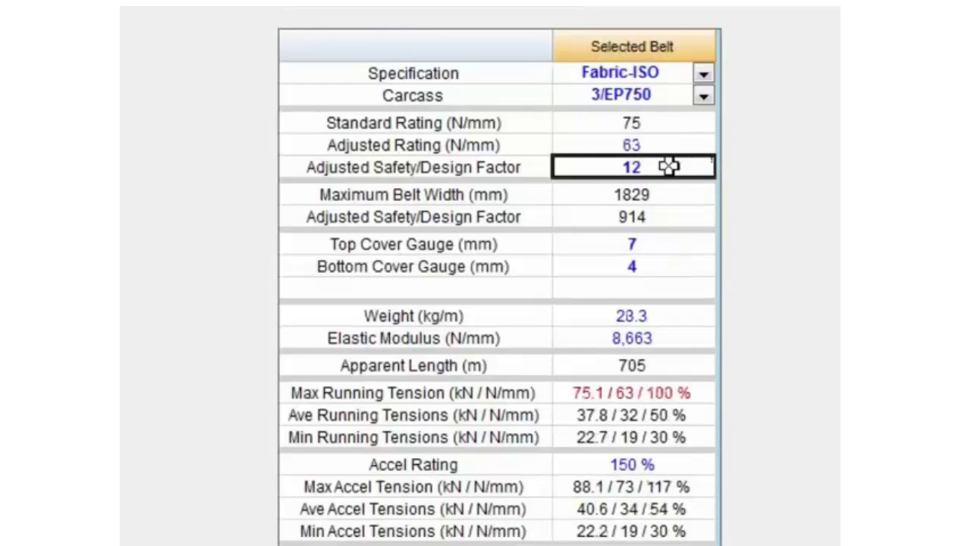
- Clear the entered adjusted safety/design factor to restore the belt's default value and rating
left_click(682, 139)
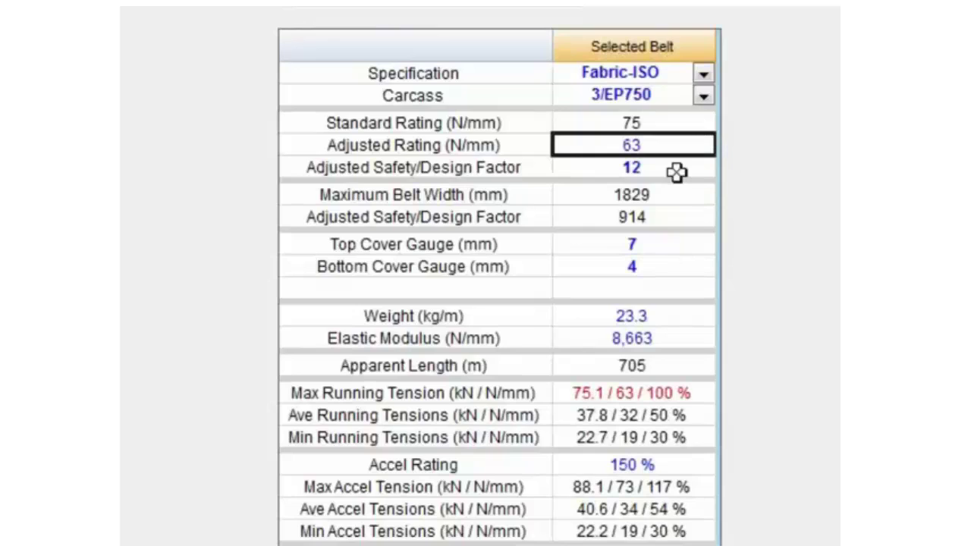
left_click(674, 175)
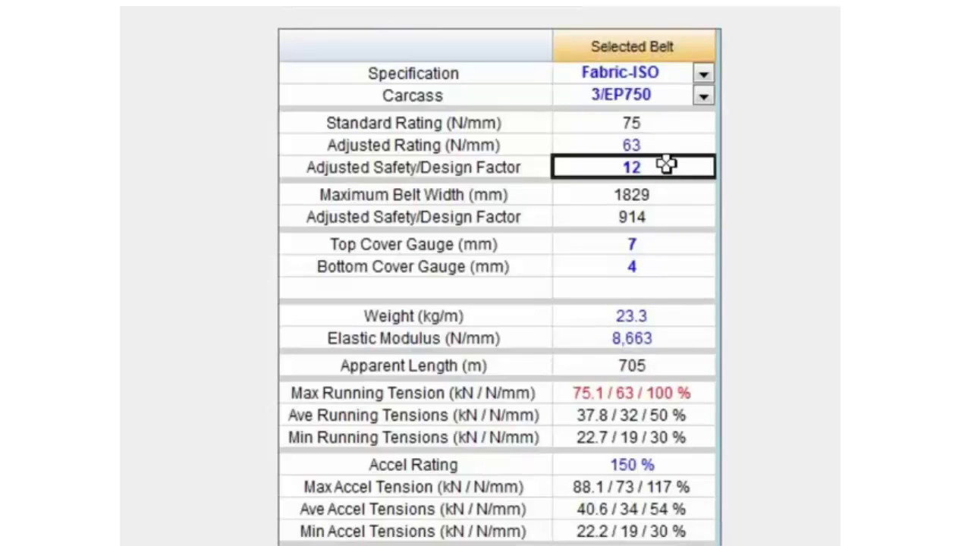
double_click(667, 165)
key("BackSpace")
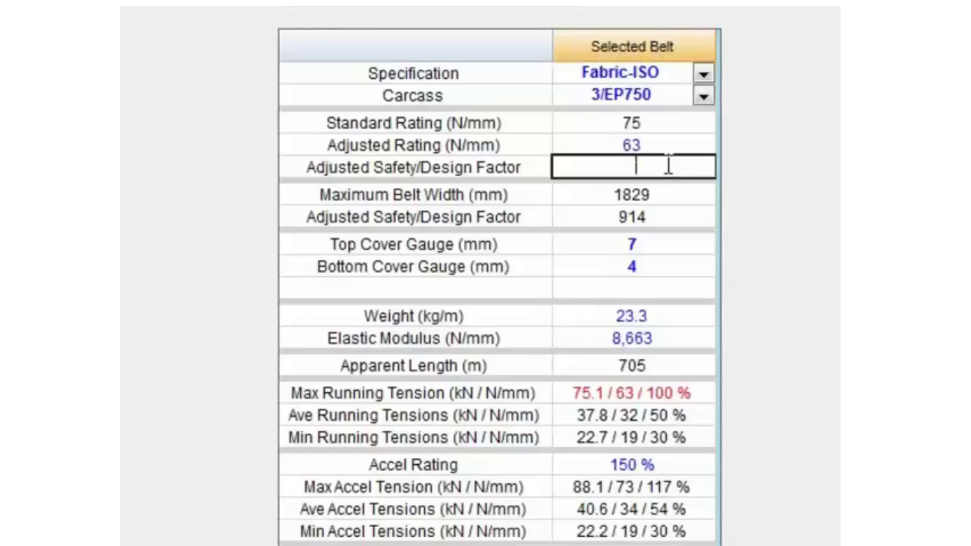
key("Return")
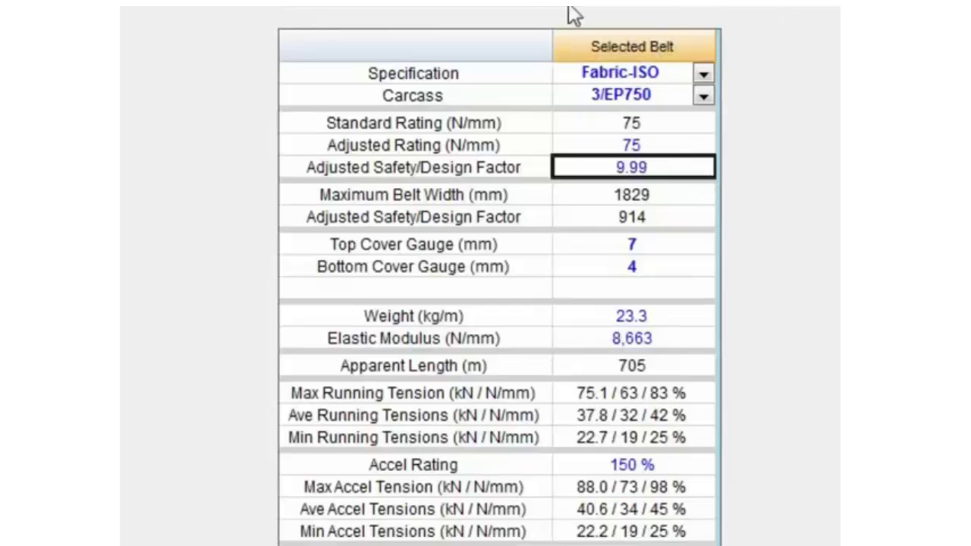
- Switch the belt selection to Custom, open its editable belt data, and return to Auto selection
left_click(494, 10)
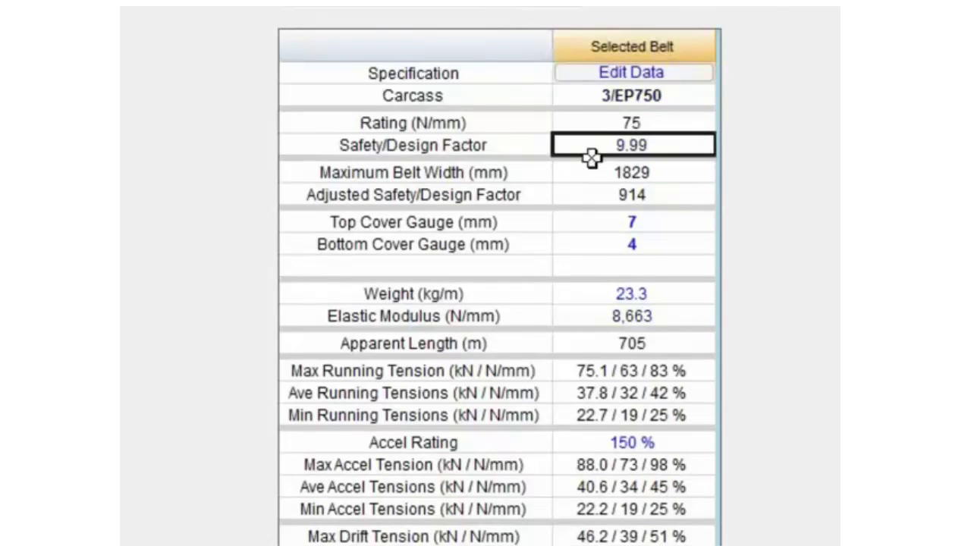
left_click(641, 74)
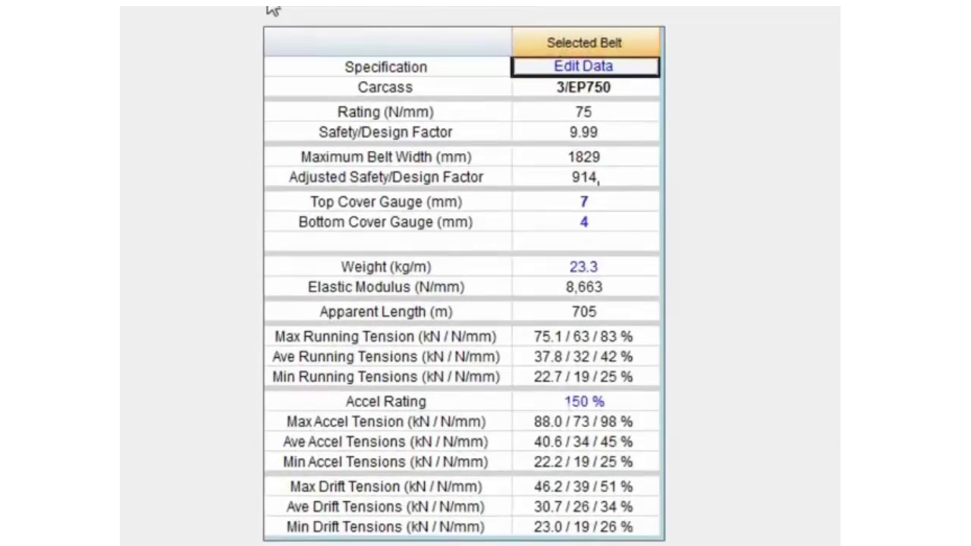
left_click(308, 20)
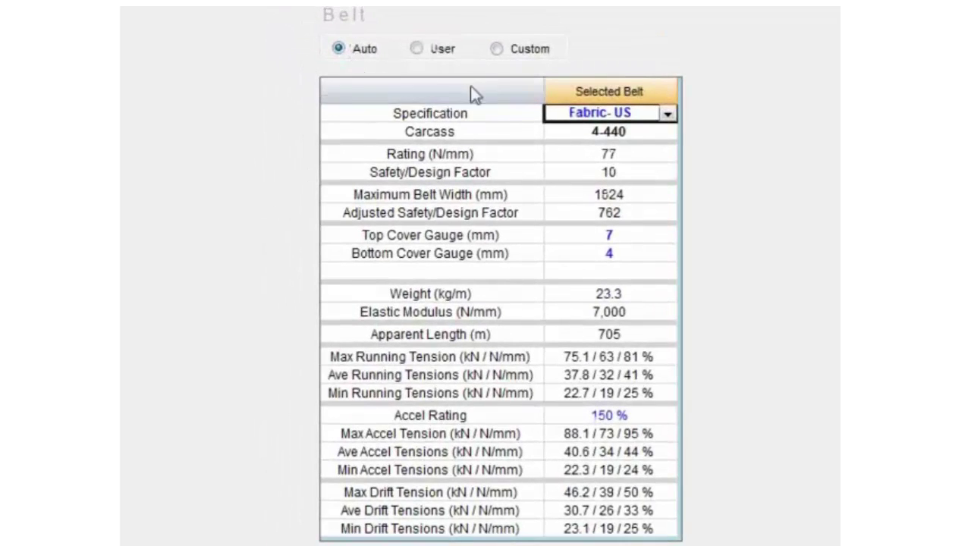
- Switch the belt selection to User, change the belt specification to Fabric-ISO, and accept the belt data confirmation
left_click(417, 49)
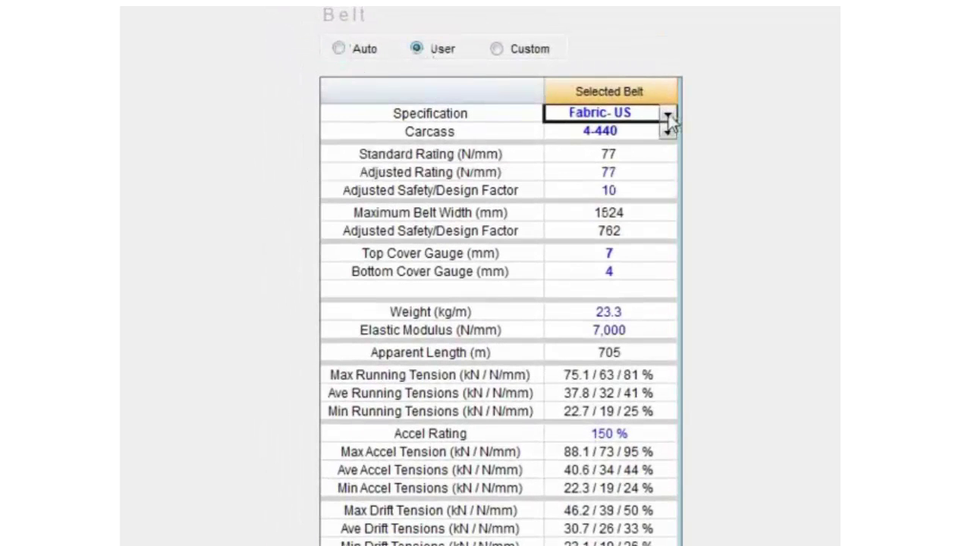
left_click(668, 114)
left_click(624, 160)
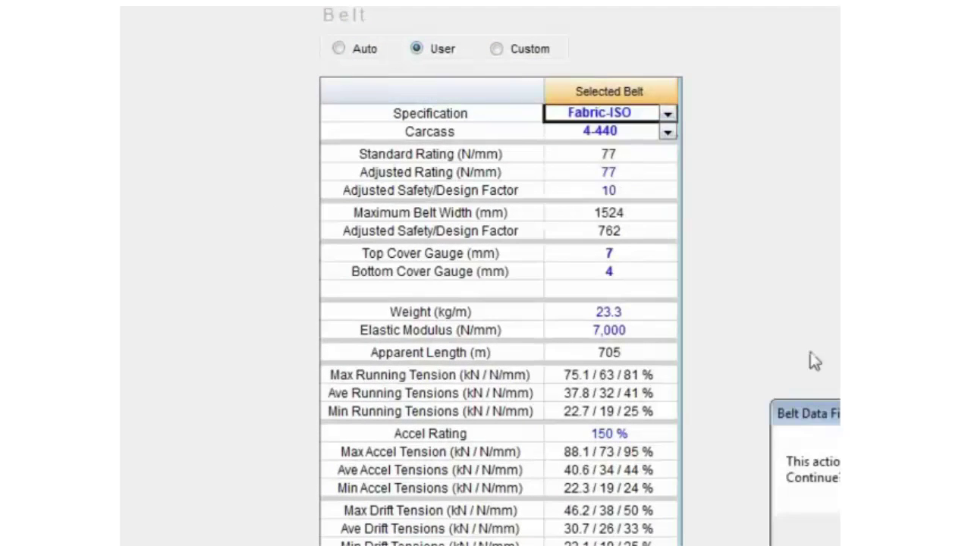
key("Return")
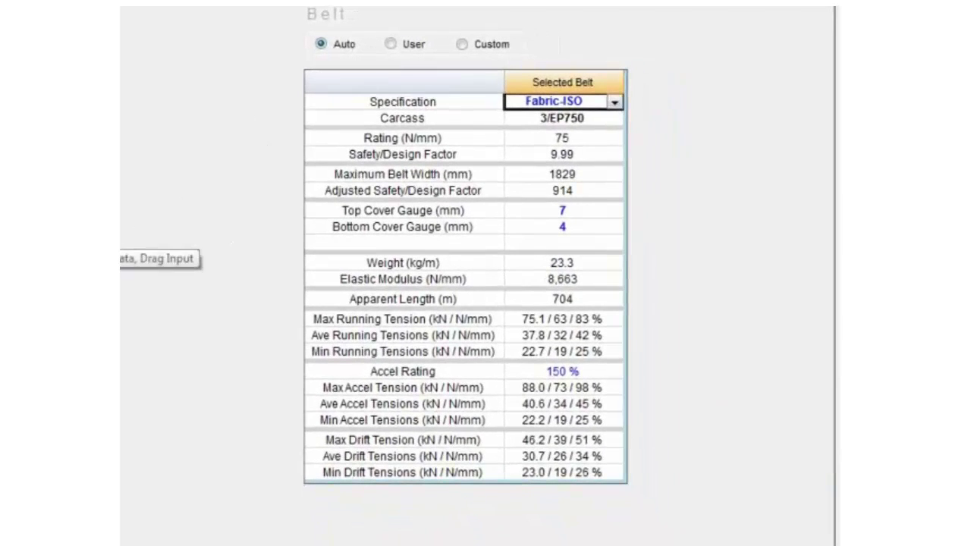
- Switch the belt selection to User and do the same for the idlers
left_click(390, 44)
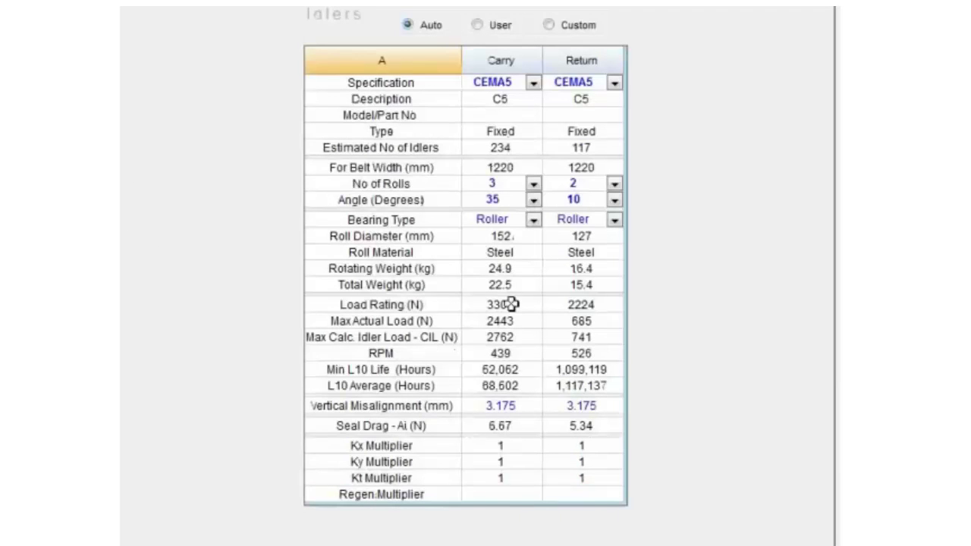
left_click(477, 26)
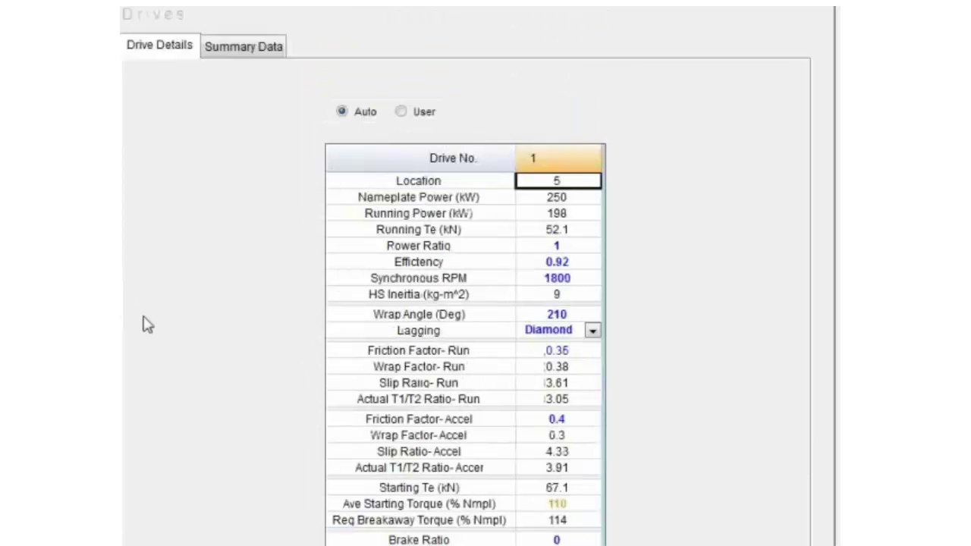
- Switch the drives to User selection and start overriding the nameplate power of drive 1
left_click(402, 112)
left_click(583, 197)
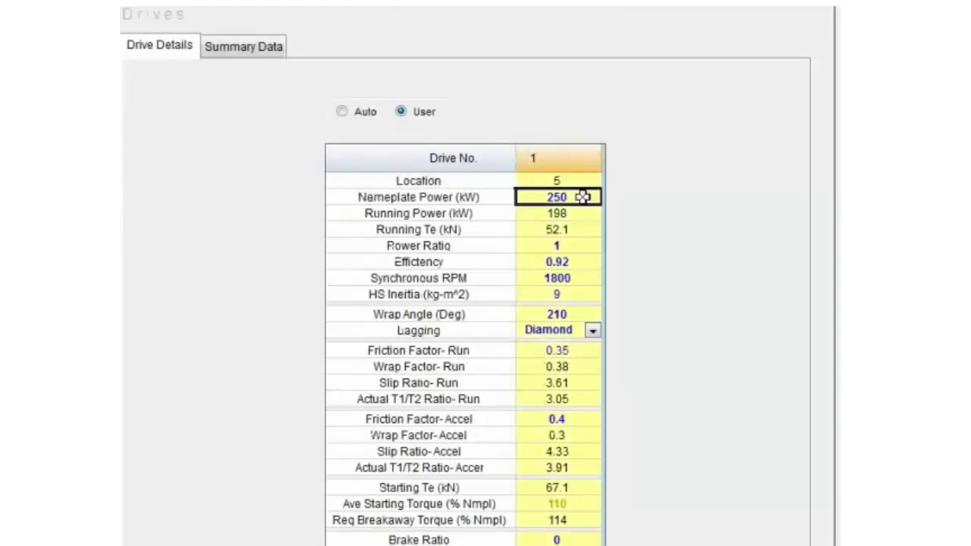
type("3")
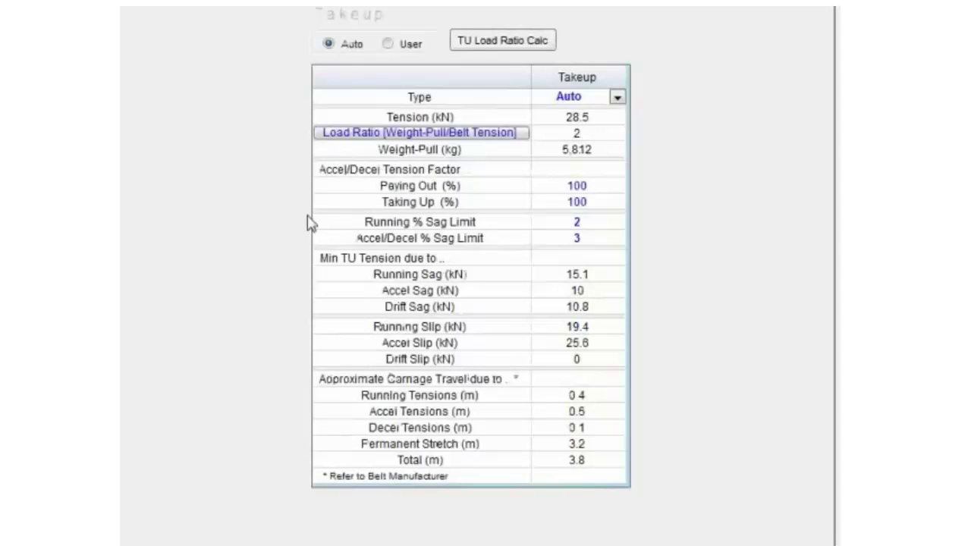
- Switch the takeup to User selection and go through its editable tension, weight-pull and Taking Up values
left_click(388, 44)
left_click(605, 121)
left_click(592, 152)
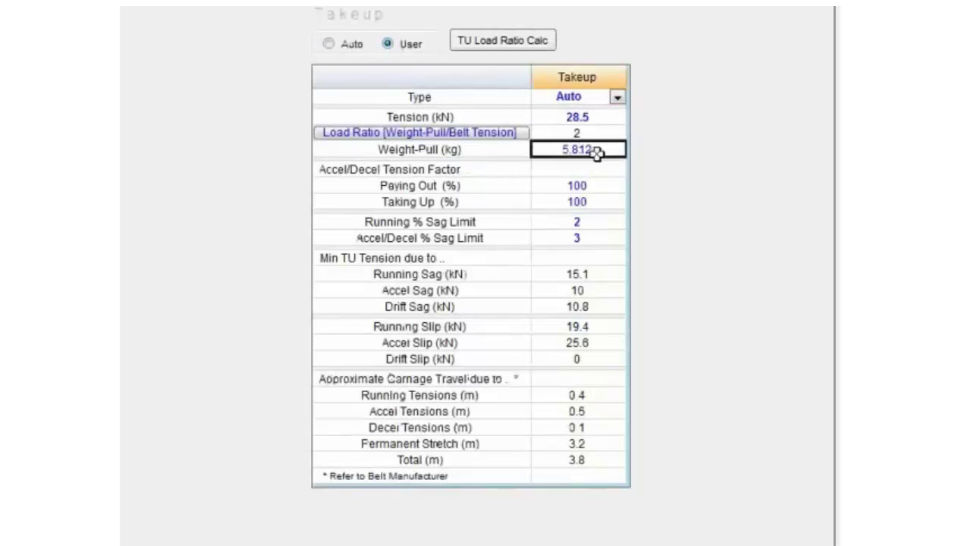
left_click(590, 199)
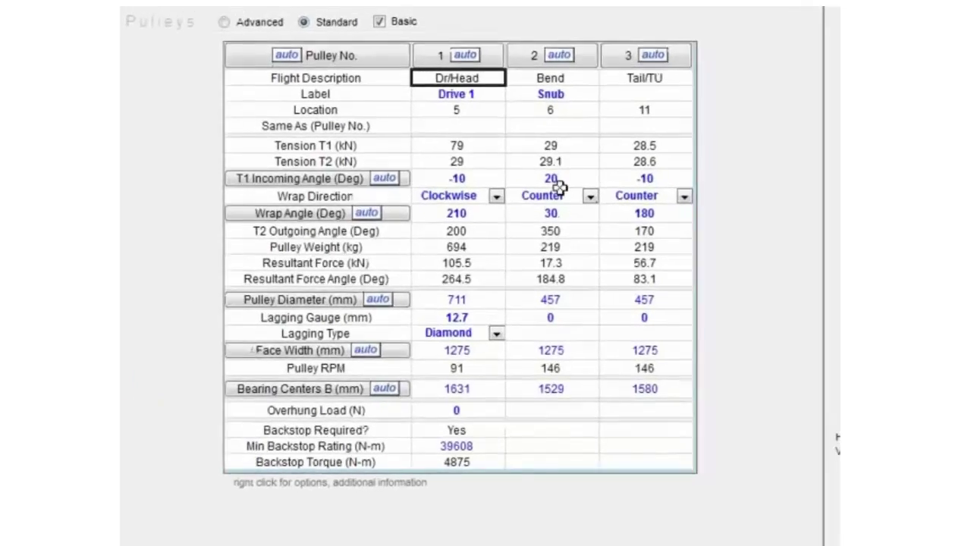
- Examine the drive pulley's T1 tension, wrap angle and T2 outgoing angle in the pulley data
left_click(453, 158)
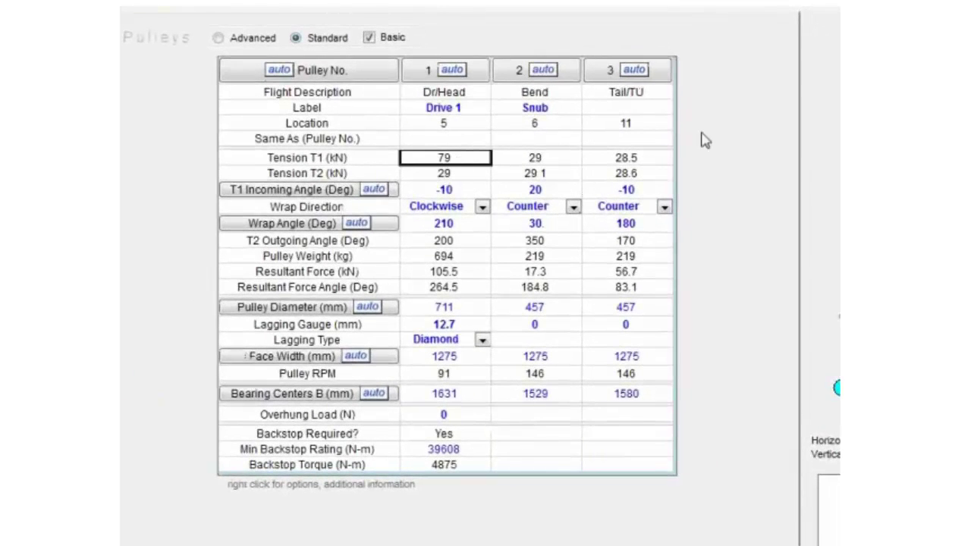
left_click(462, 227)
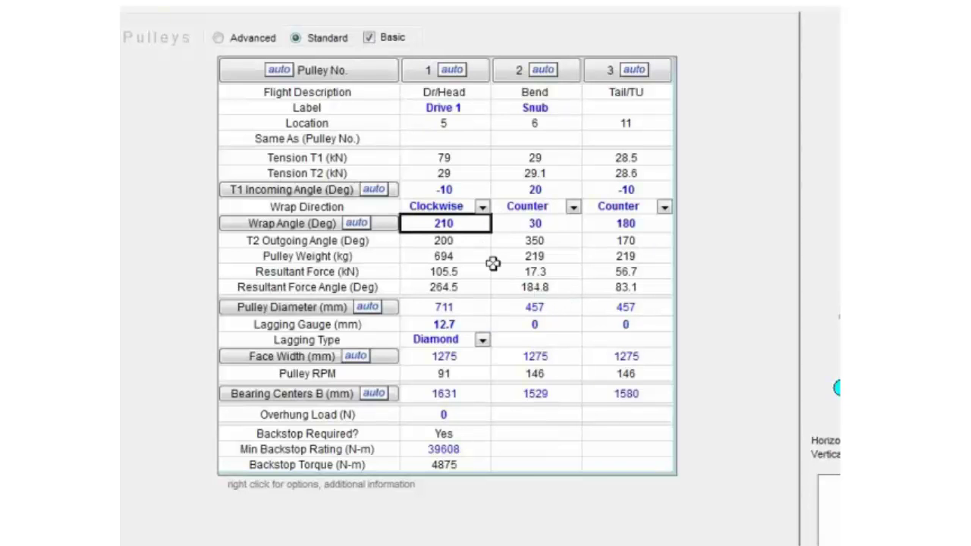
left_click(467, 235)
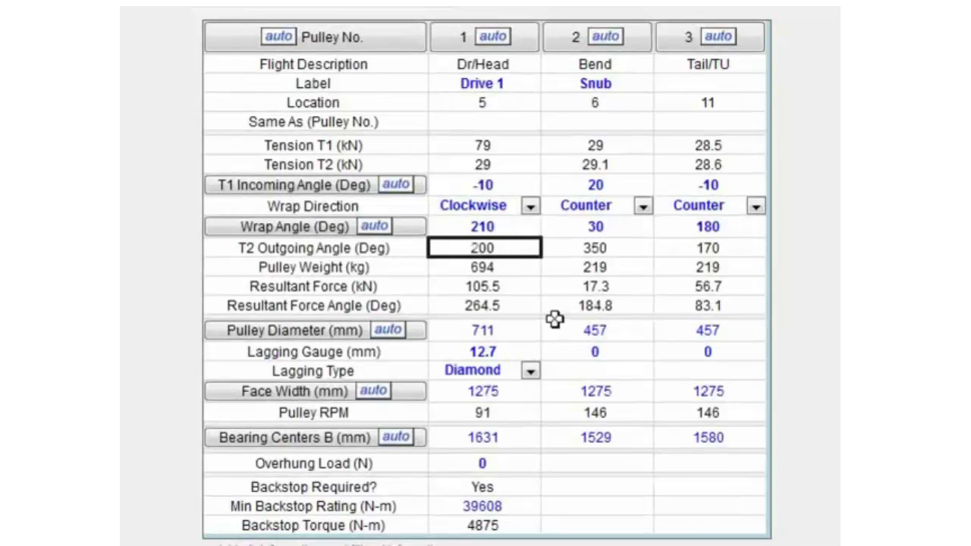
- Turn off the Basic pulley display and examine the shaft diameter, bearing type and dynamic capacity rows
left_click(393, 10)
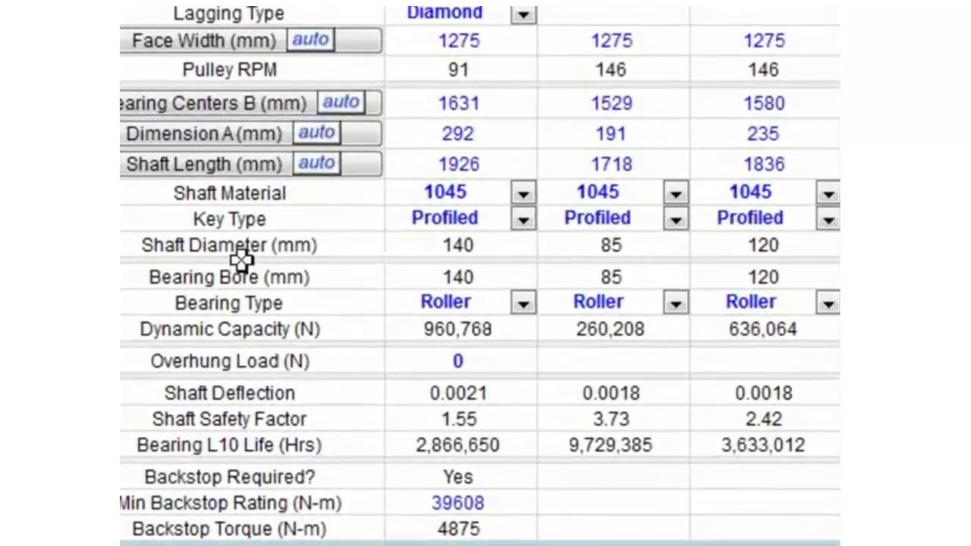
left_click(243, 254)
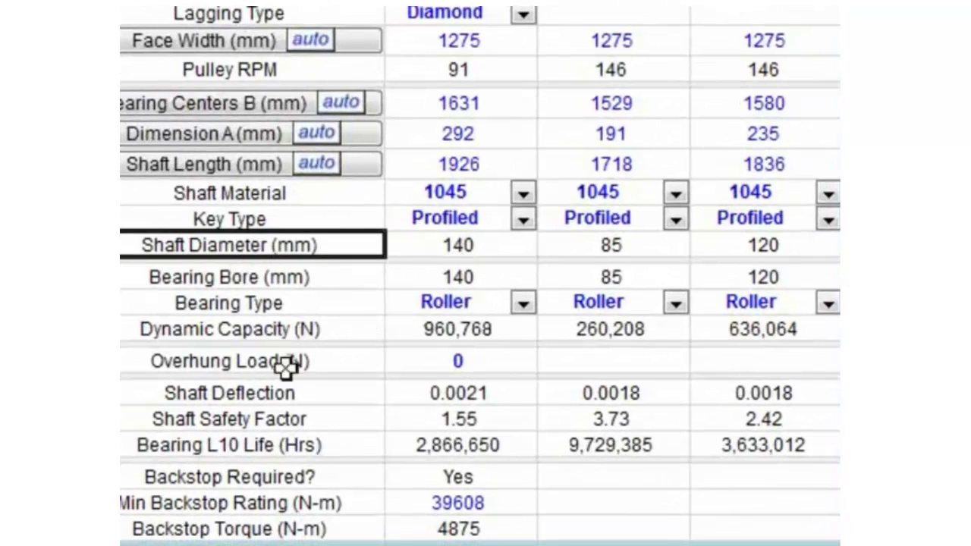
left_click(275, 304)
left_click(285, 333)
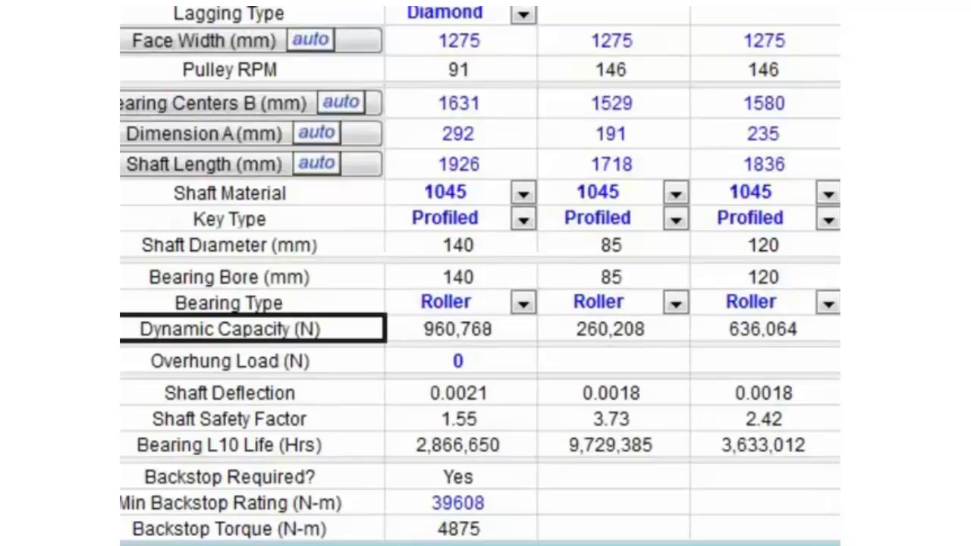
- Switch the pulleys to User selection and set the bearing bore of pulley 1 to 110 mm
left_click(462, 330)
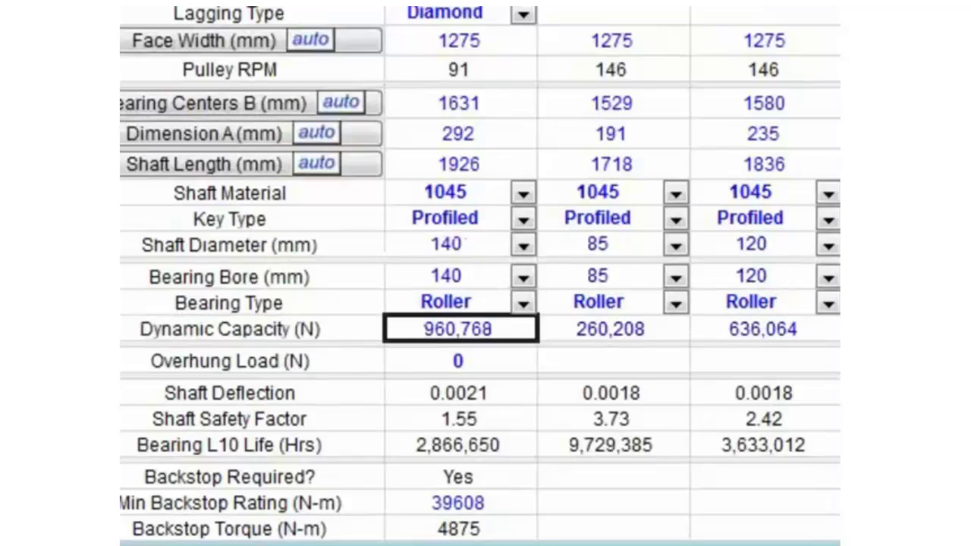
left_click(523, 277)
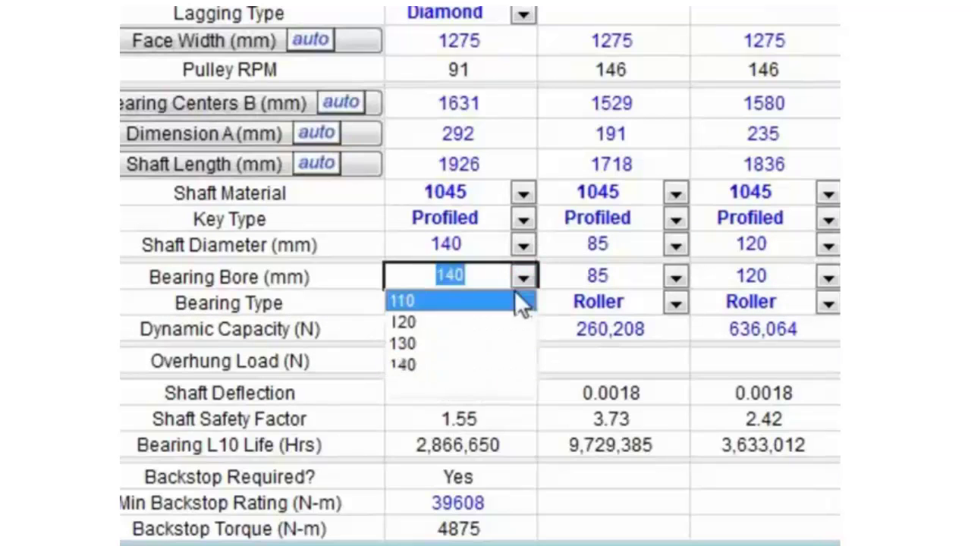
left_click(488, 308)
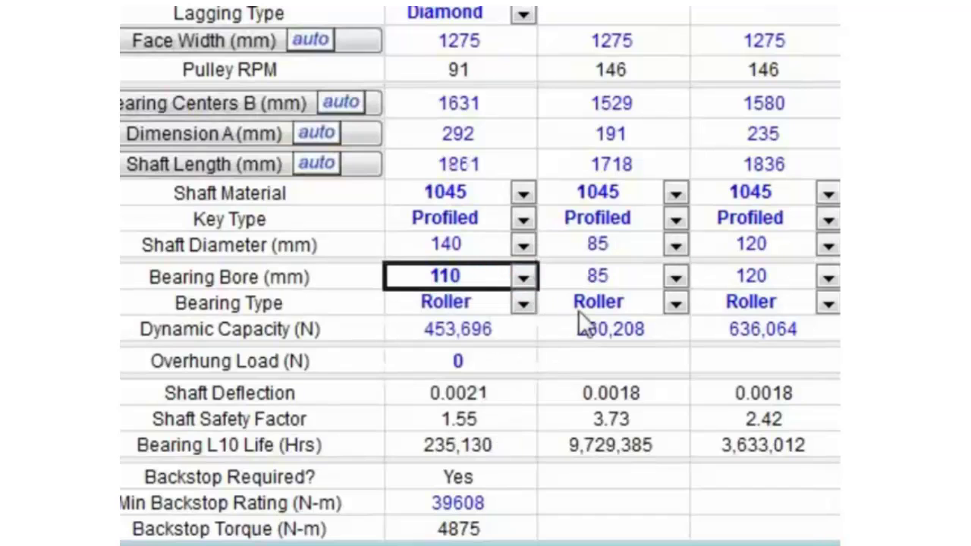
- Set the shaft diameter of the snub pulley (pulley 2) to 100 mm and its bearing bore to 75 mm
left_click(674, 247)
left_click(635, 328)
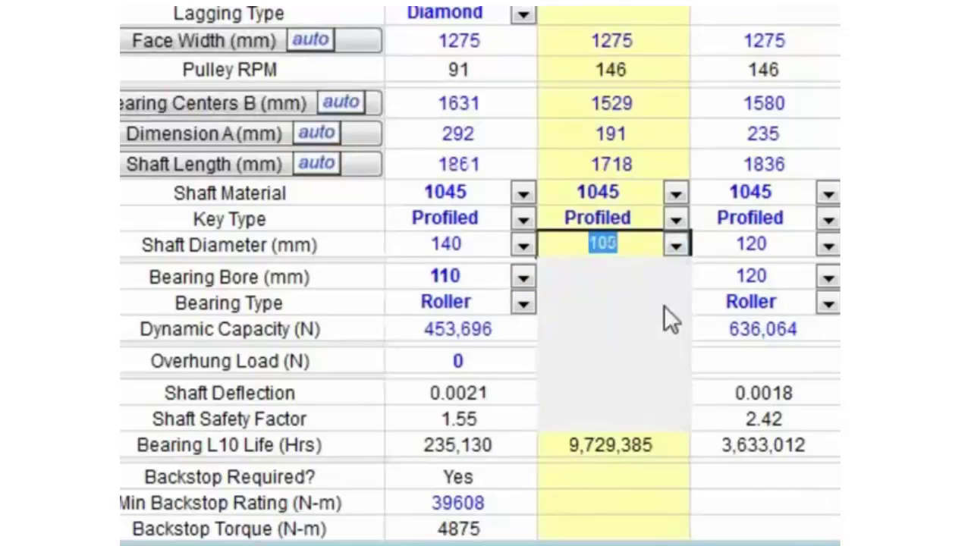
left_click(676, 277)
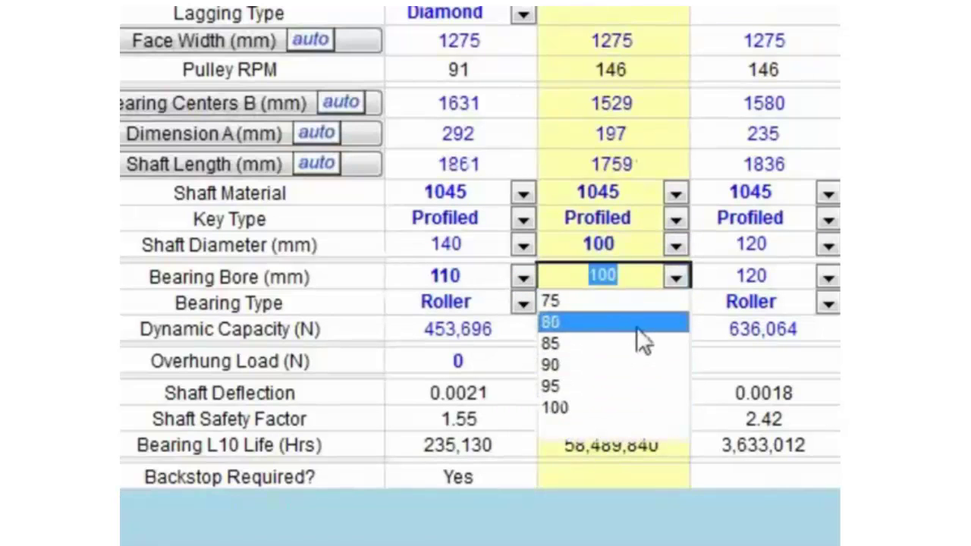
left_click(640, 303)
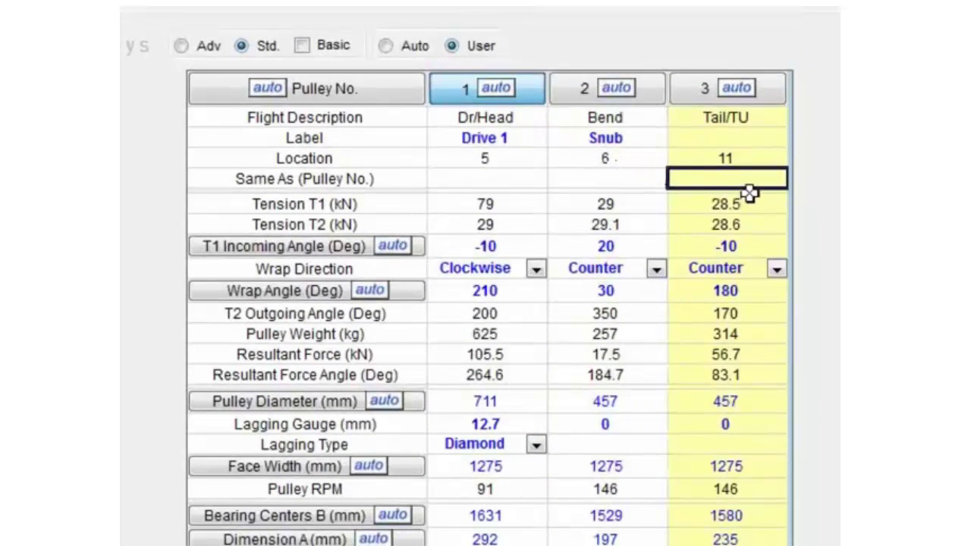
- Make the tail/takeup pulley (pulley 3) the same as pulley 2
type("2")
key("Return")
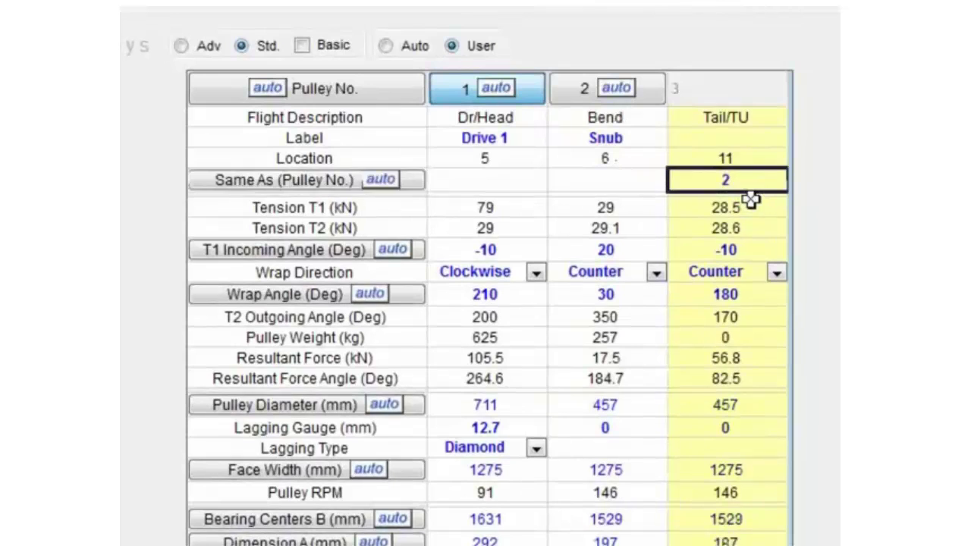
left_click(748, 206)
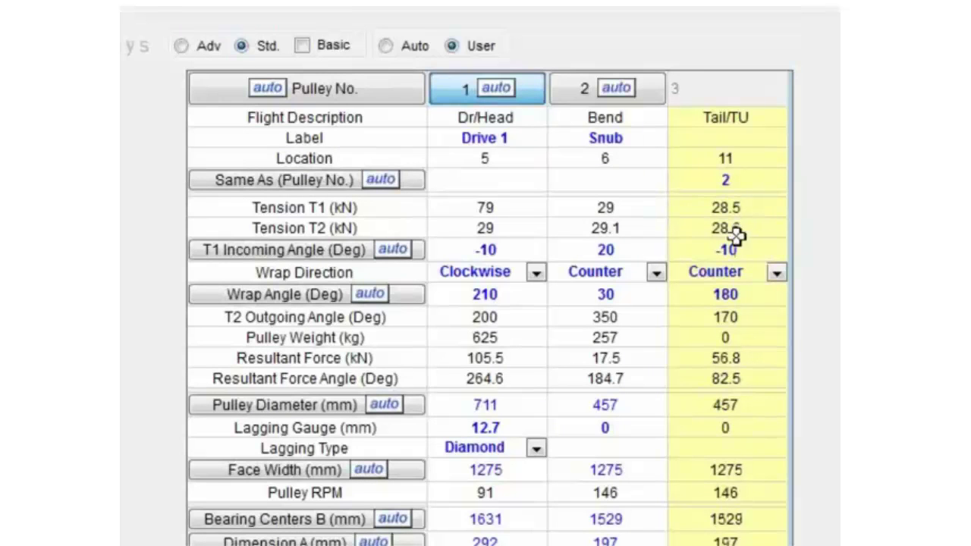
- Clear the Same As reference of pulley 3 so it has its own pulley data again
left_click(776, 176)
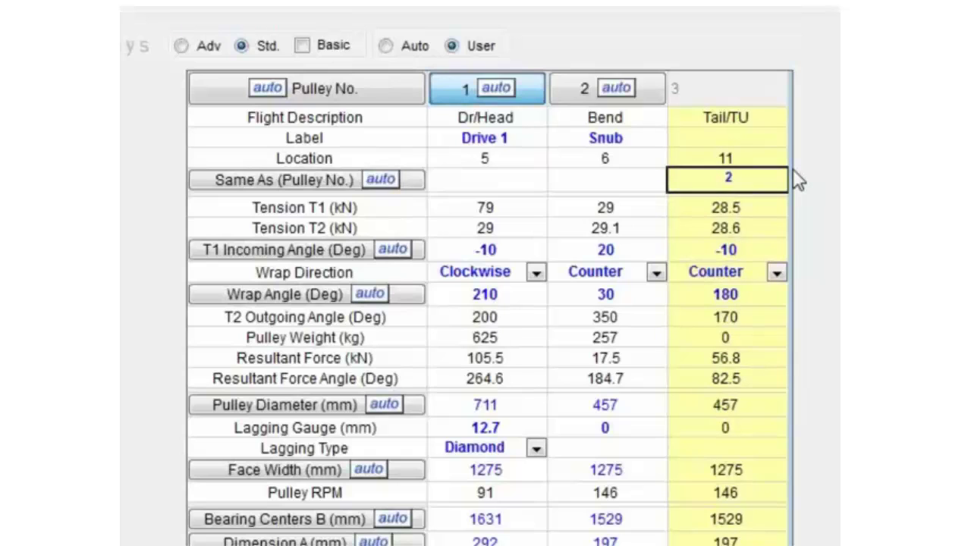
left_click(791, 169)
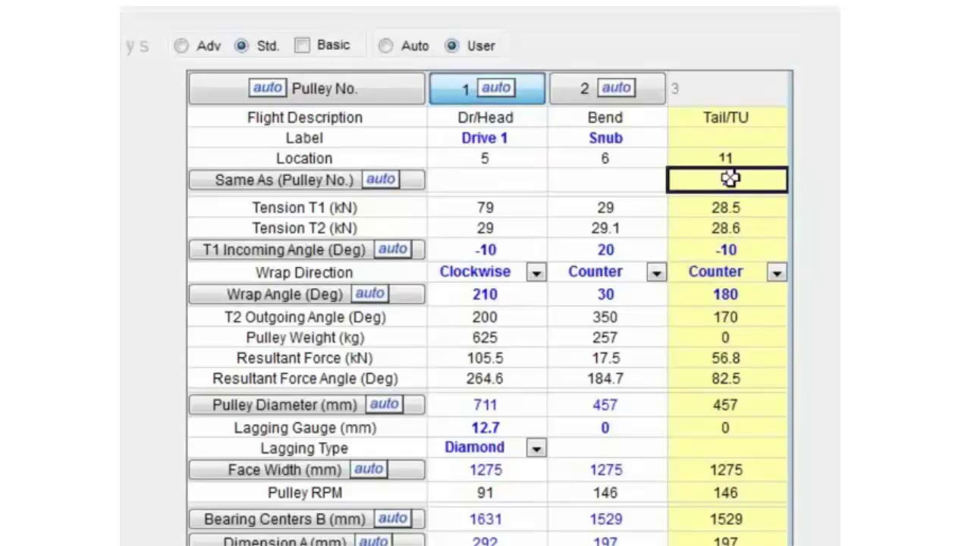
double_click(759, 178)
key("BackSpace")
key("Return")
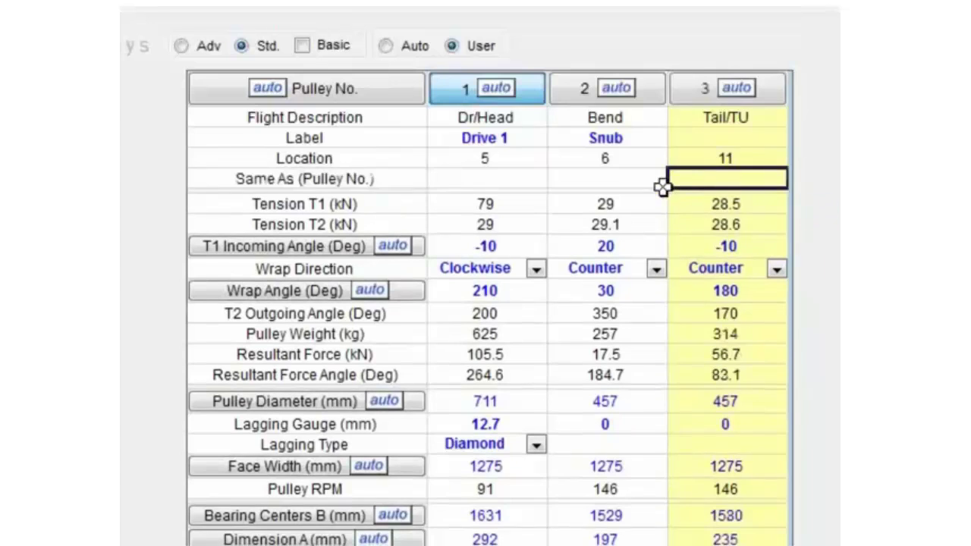
- Make the snub pulley (pulley 2) the same as pulley 3
left_click(619, 176)
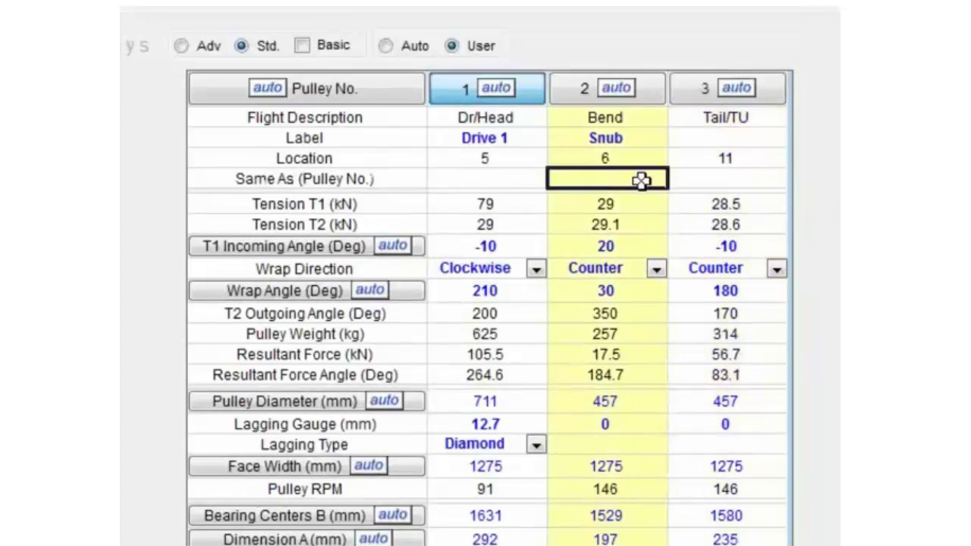
type("3")
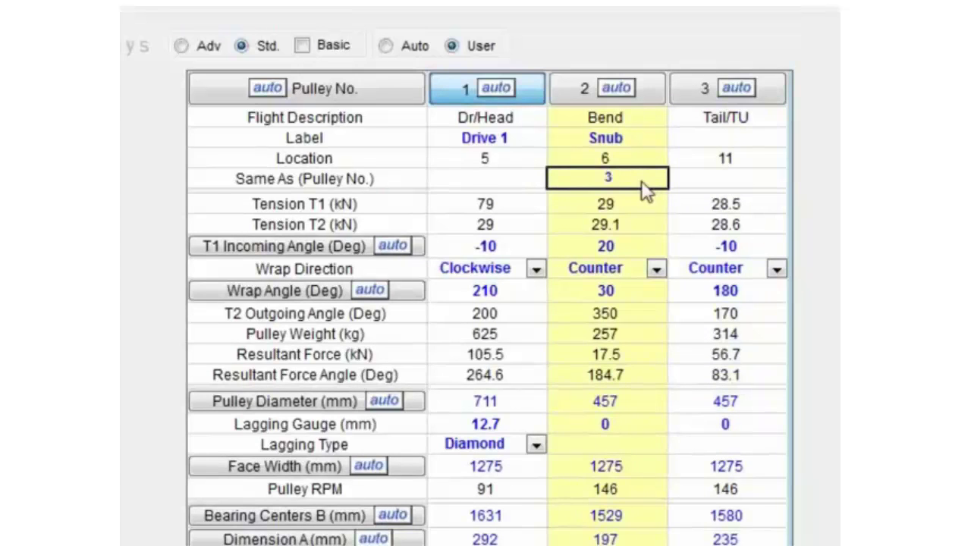
key("Return")
- Set the bearing bore of the tail/takeup pulley (pulley 3) to 90 mm
left_click(772, 178)
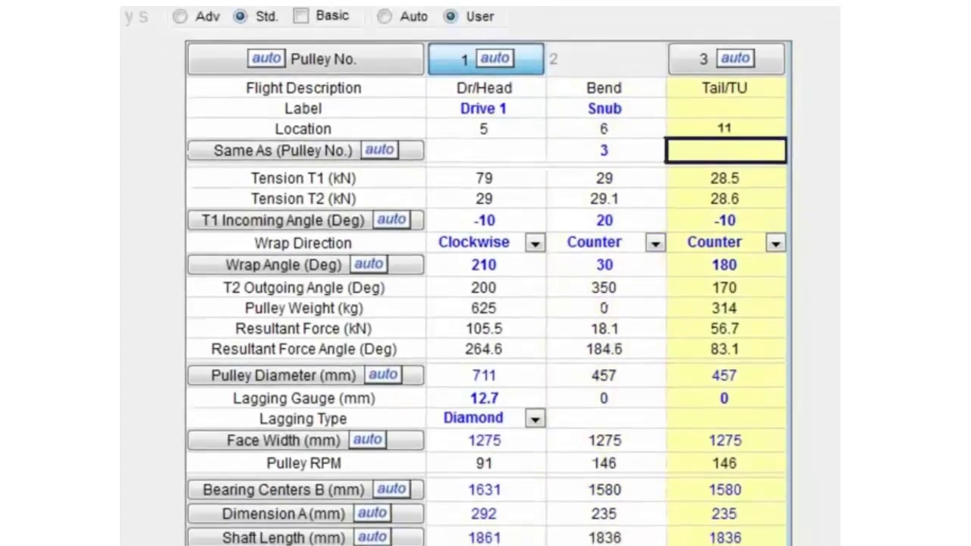
scroll(748, 487, "down", 3)
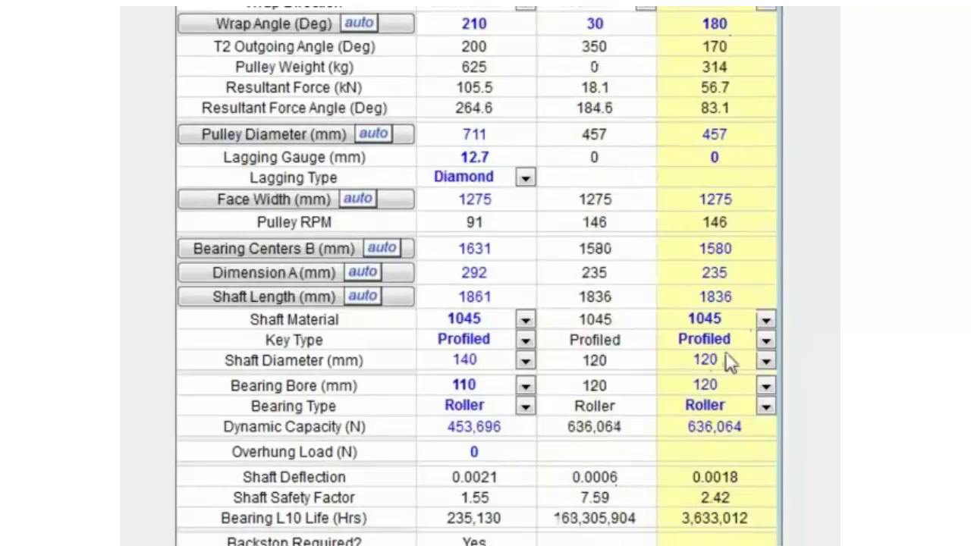
left_click(765, 387)
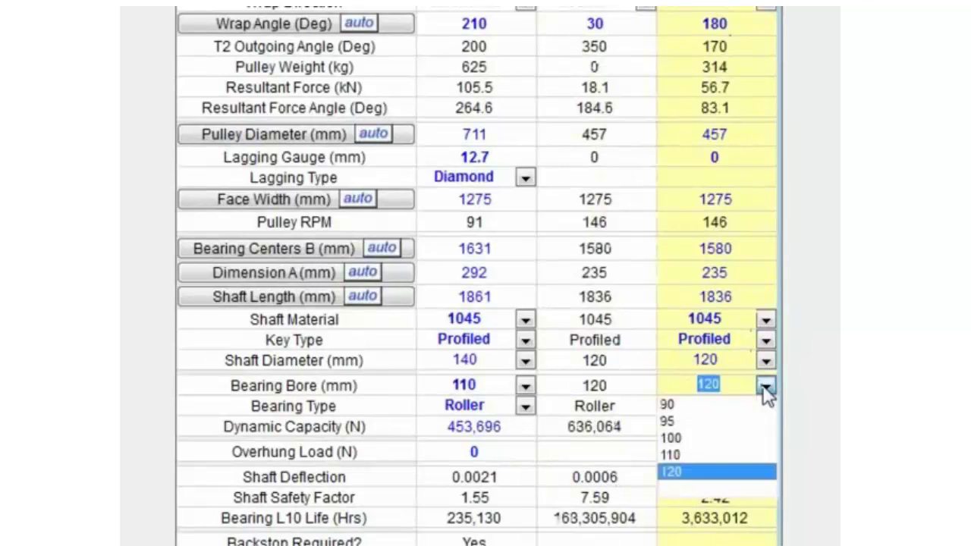
left_click(727, 407)
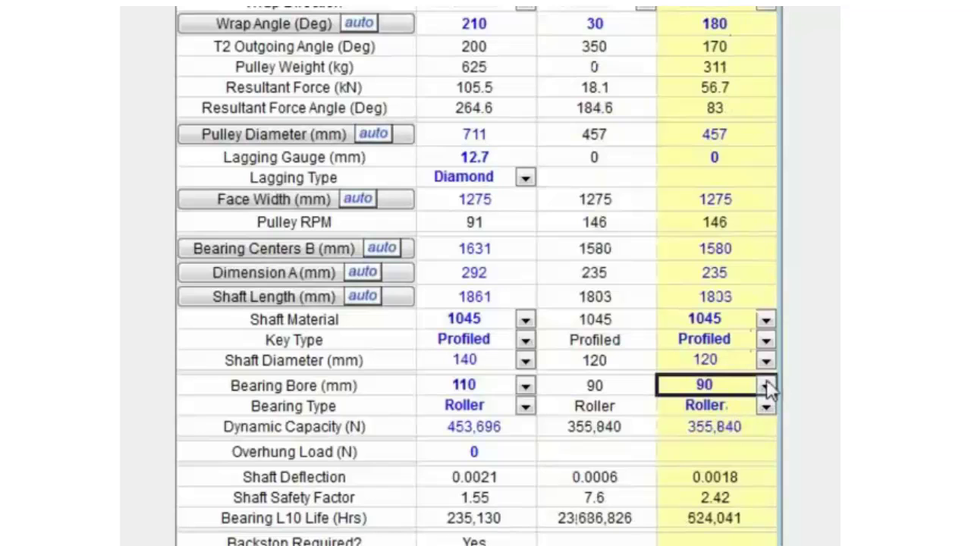
- Set the face width of the tail/takeup pulley (pulley 3) to 1400 mm
left_click(752, 194)
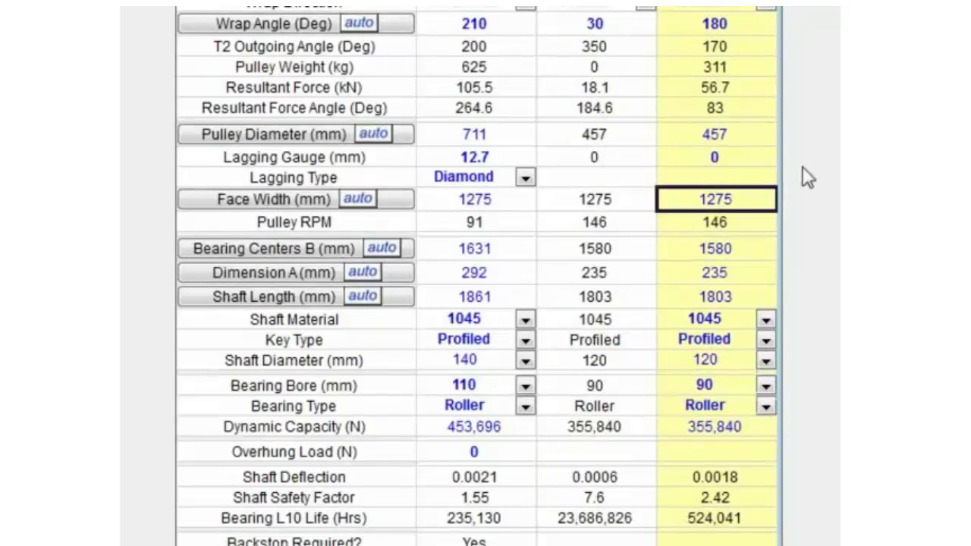
type("1400")
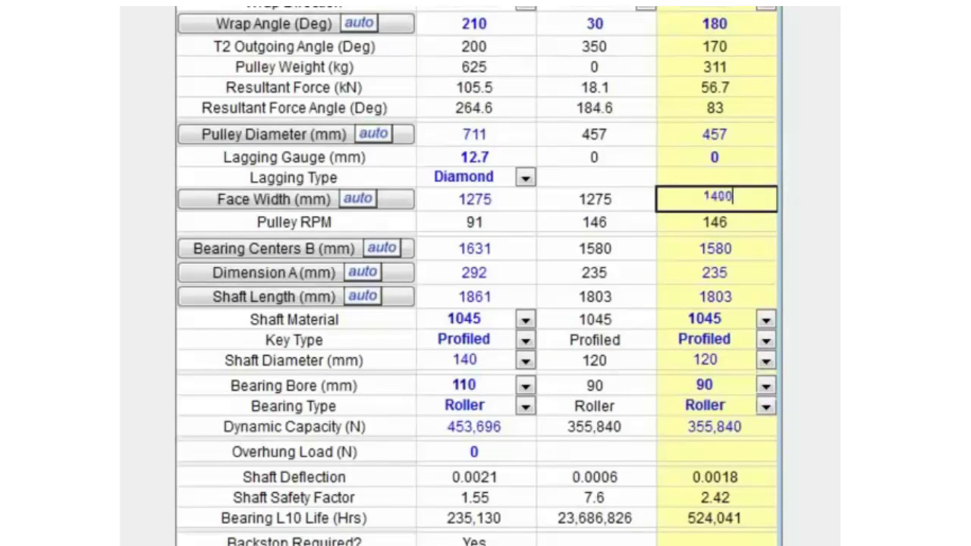
key("Return")
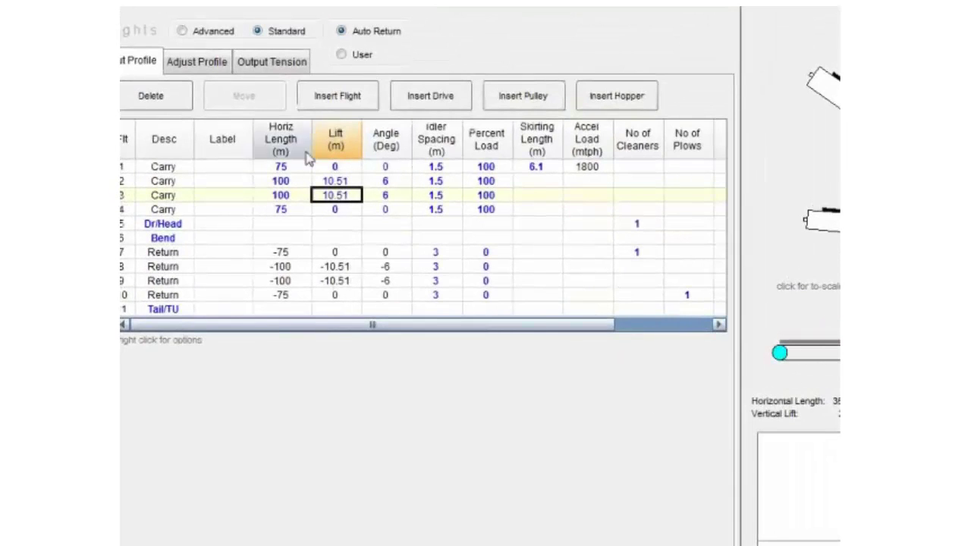
- Examine the horizontal lengths of carry flights 1 to 4 in the flight profile
left_click(285, 166)
left_click(282, 180)
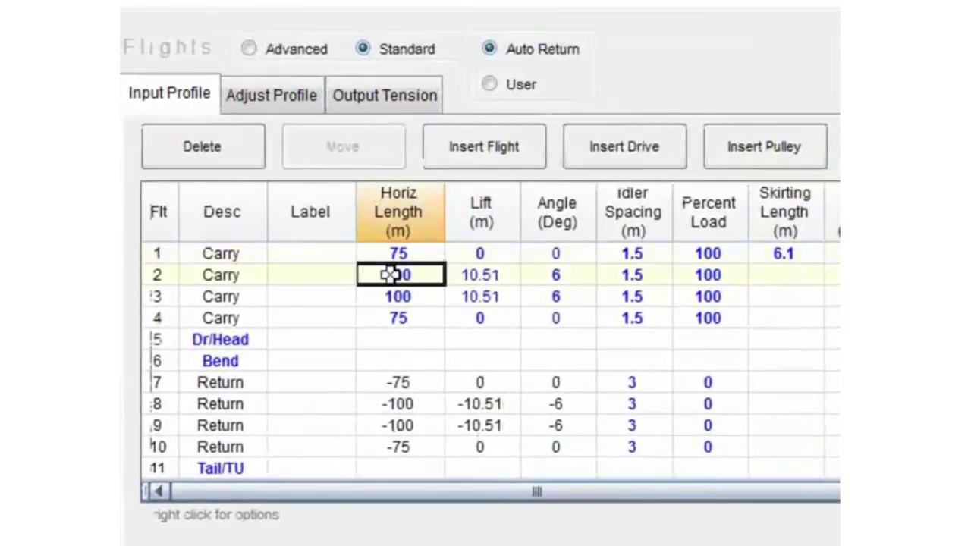
left_click(394, 297)
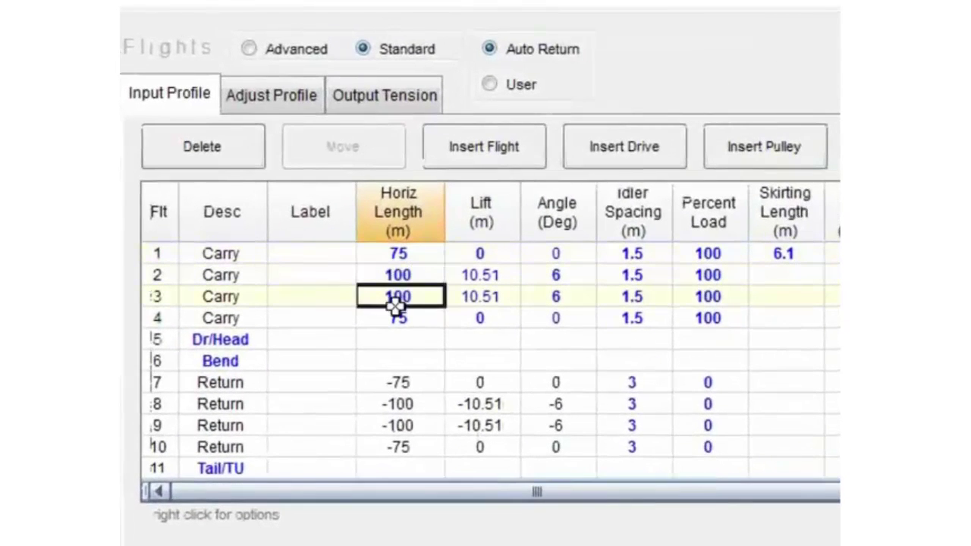
left_click(291, 320)
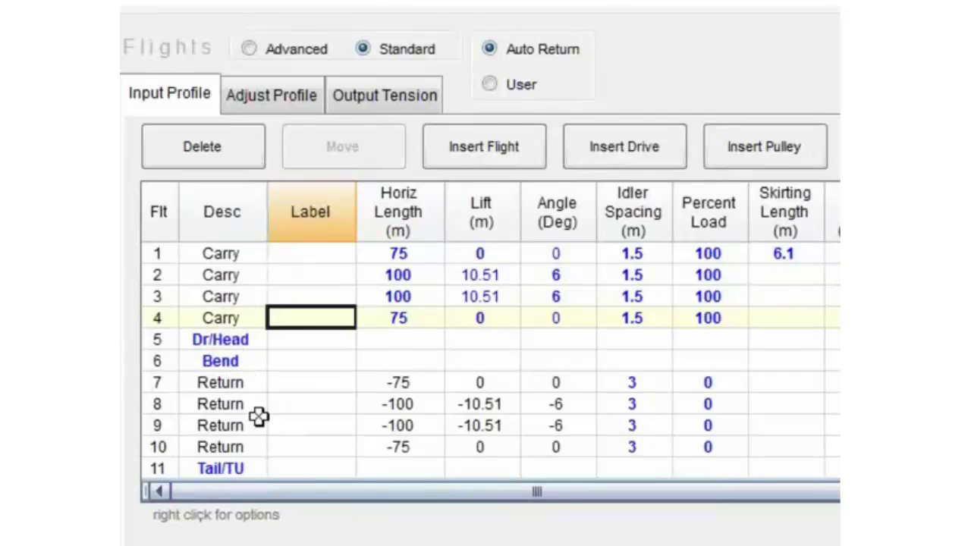
left_click(386, 275)
left_click(389, 299)
left_click(391, 314)
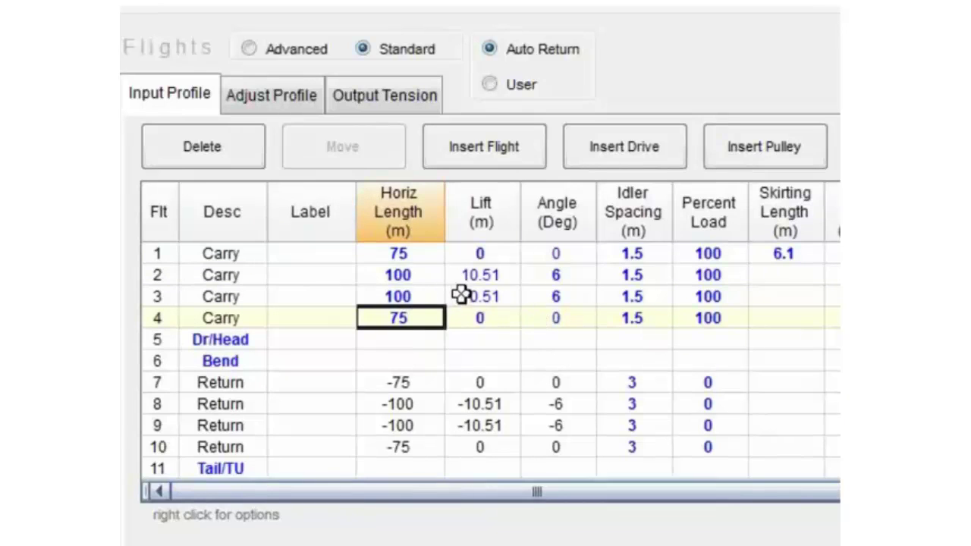
- Insert a flat carry flight between the two 6-degree inclined flights and set its horizontal length to 100 m
left_click(490, 297)
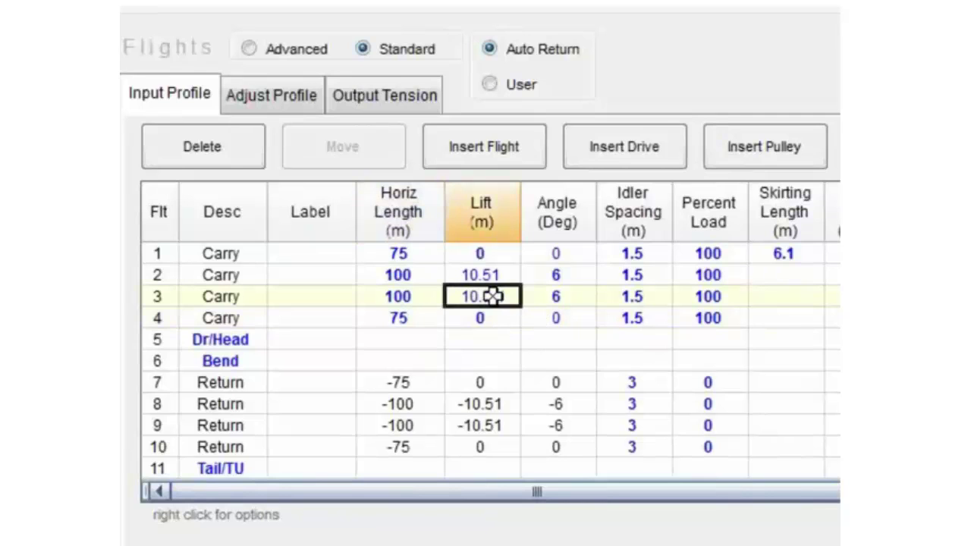
right_click(492, 296)
left_click(554, 369)
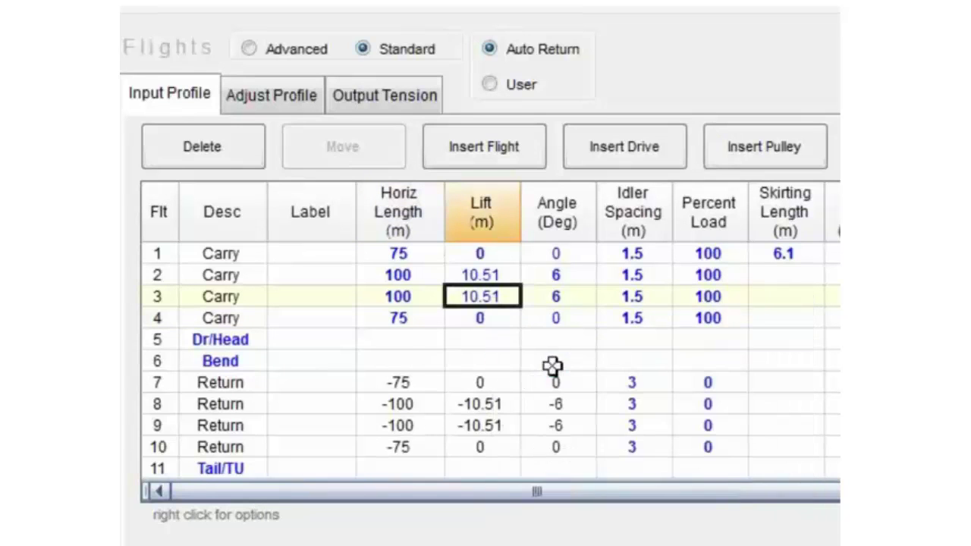
double_click(428, 297)
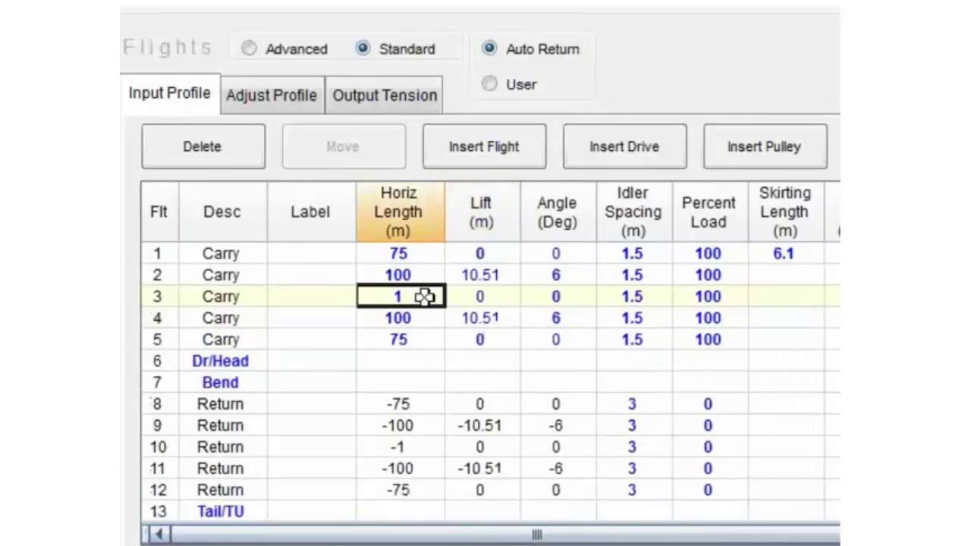
key("shift+Home")
type("100")
left_click(463, 299)
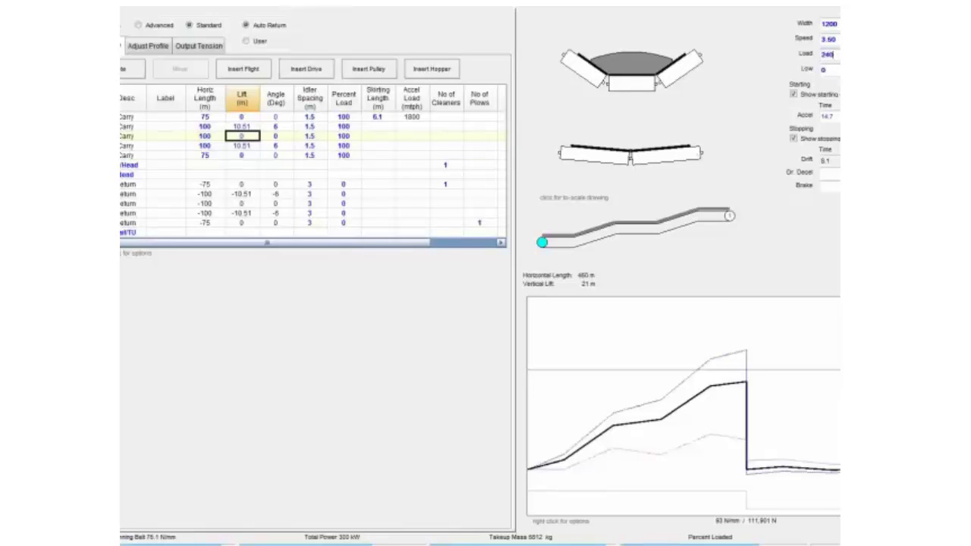
- Set the conveyor load to 2400 mtph
type("0")
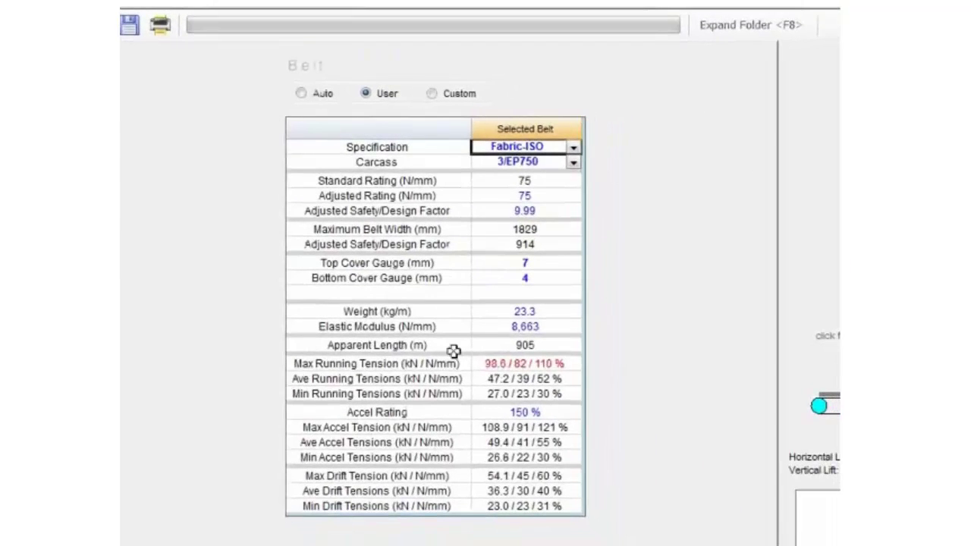
- Review the belt's maximum running tension, the carry idlers' L10 life and the drive's average starting torque
left_click(526, 364)
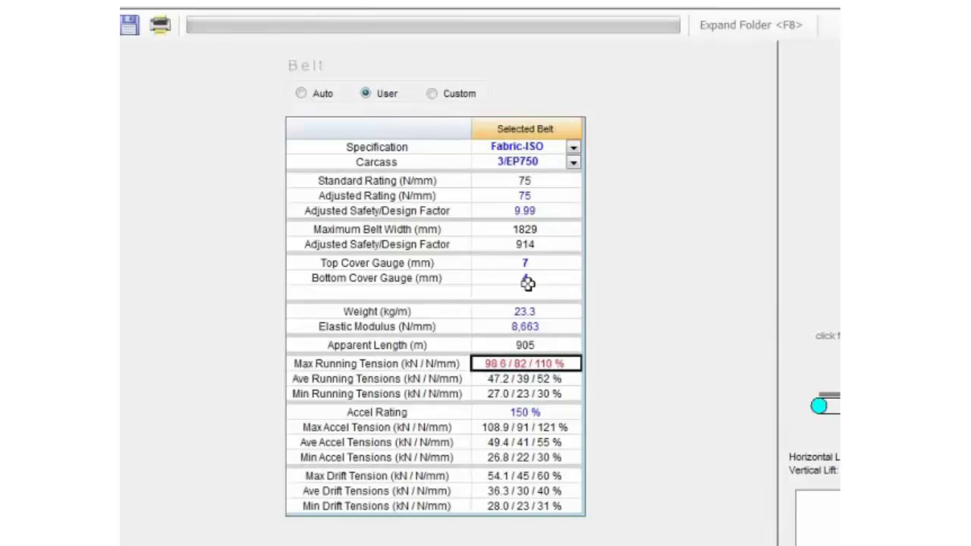
left_click(550, 196)
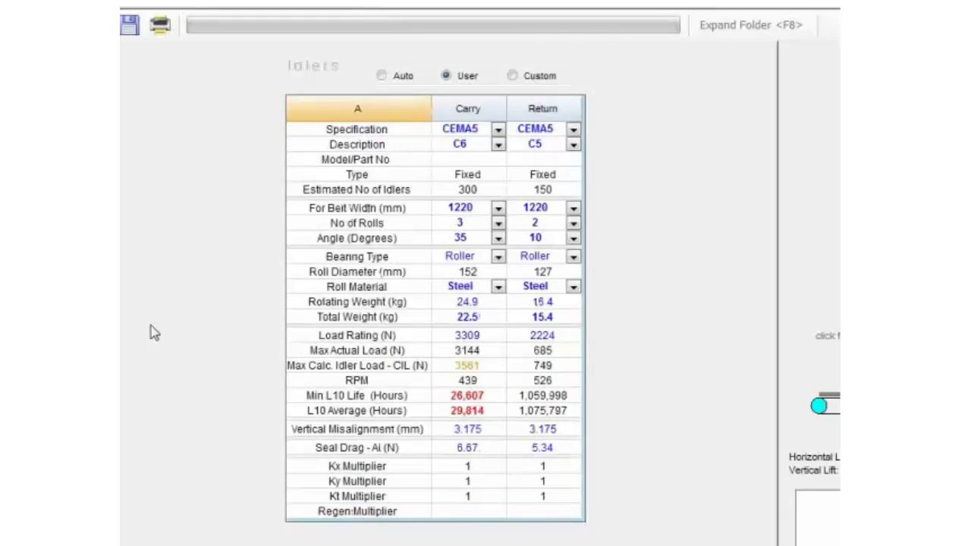
left_click(467, 396)
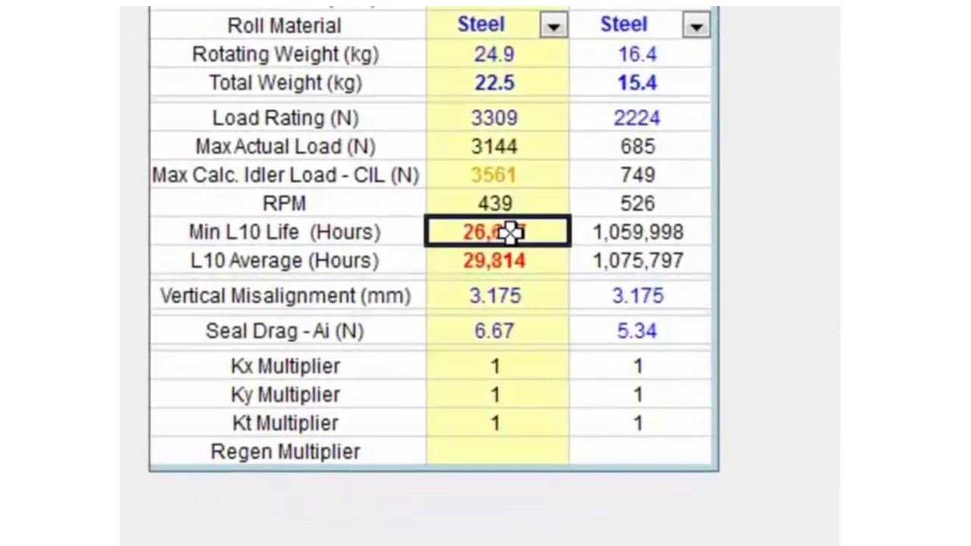
left_click(514, 255)
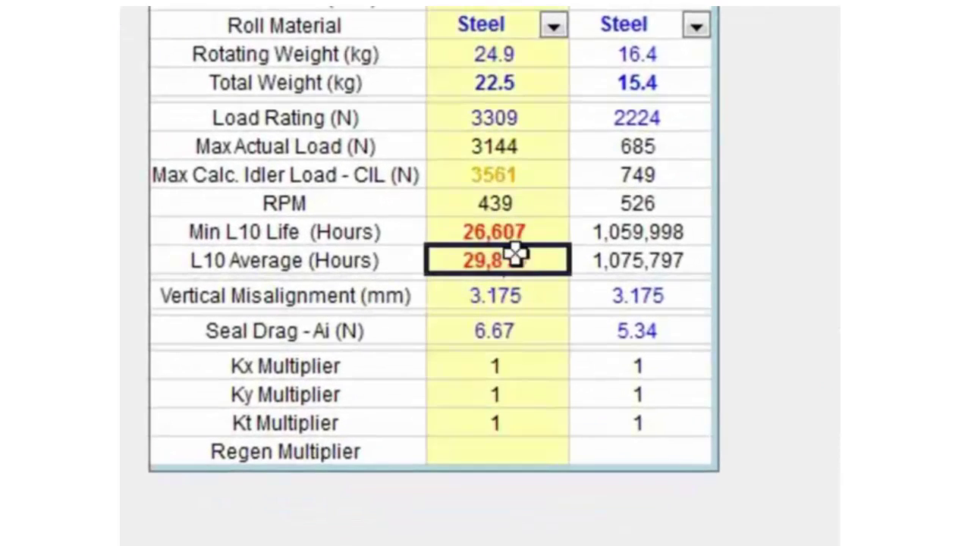
left_click(522, 240)
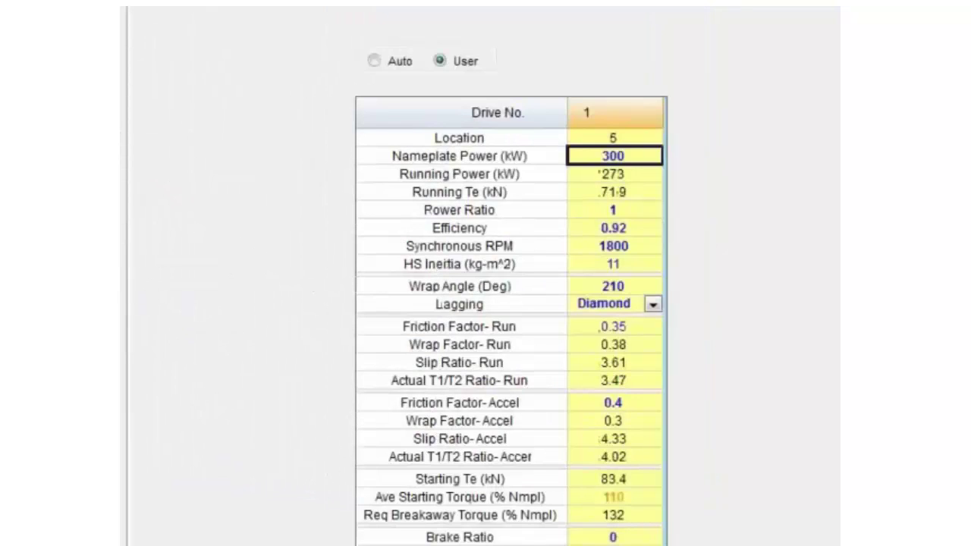
left_click(607, 497)
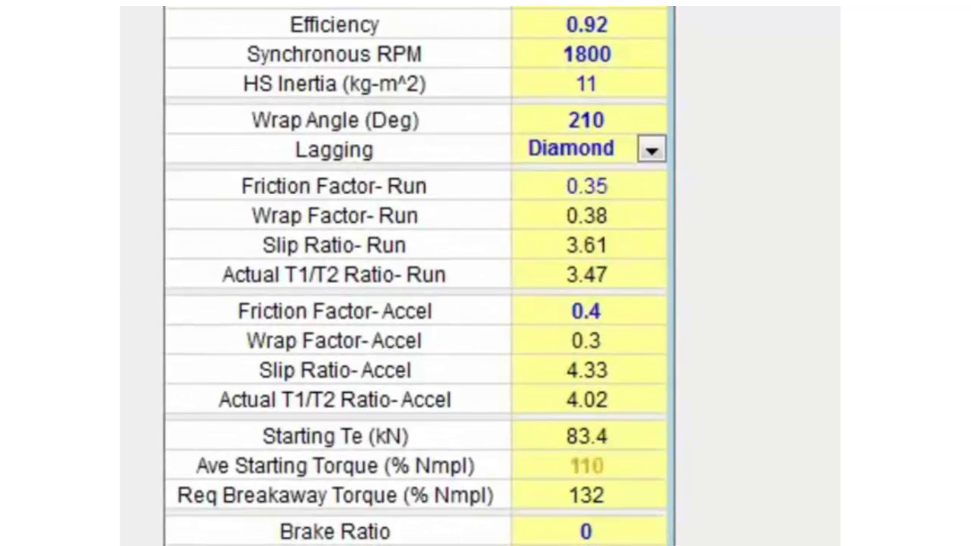
left_click(621, 460)
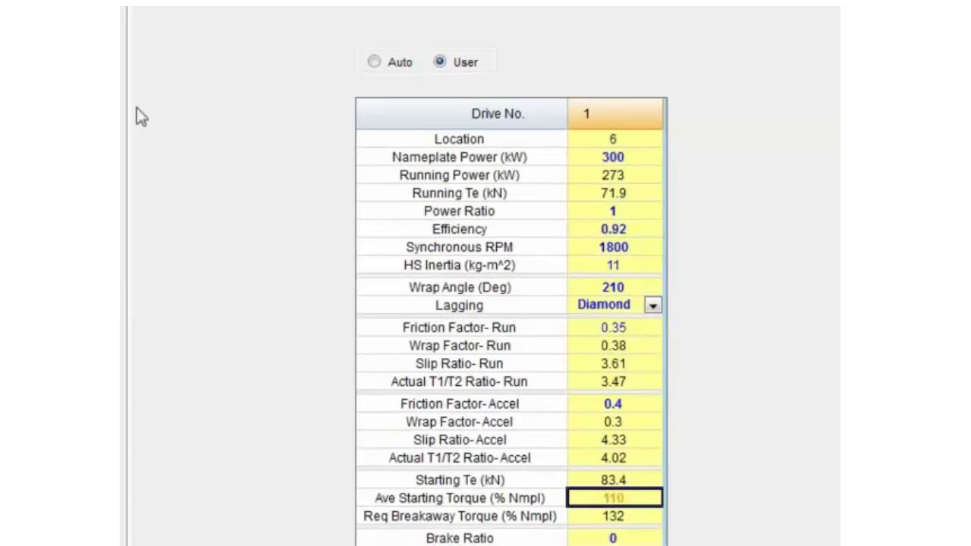
- Browse the Fabric-ISO belt database and close it without making changes
left_click(129, 33)
mouse_move(277, 365)
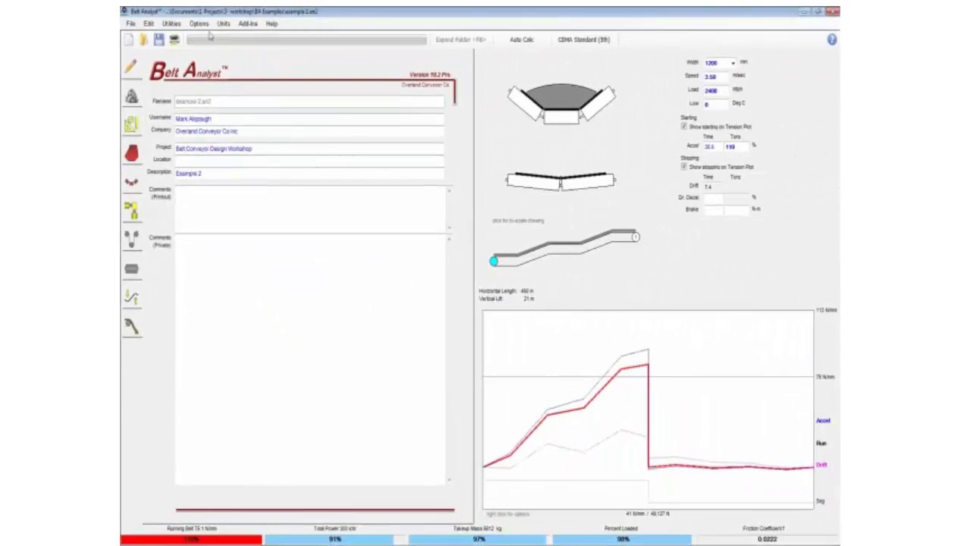
left_click(149, 25)
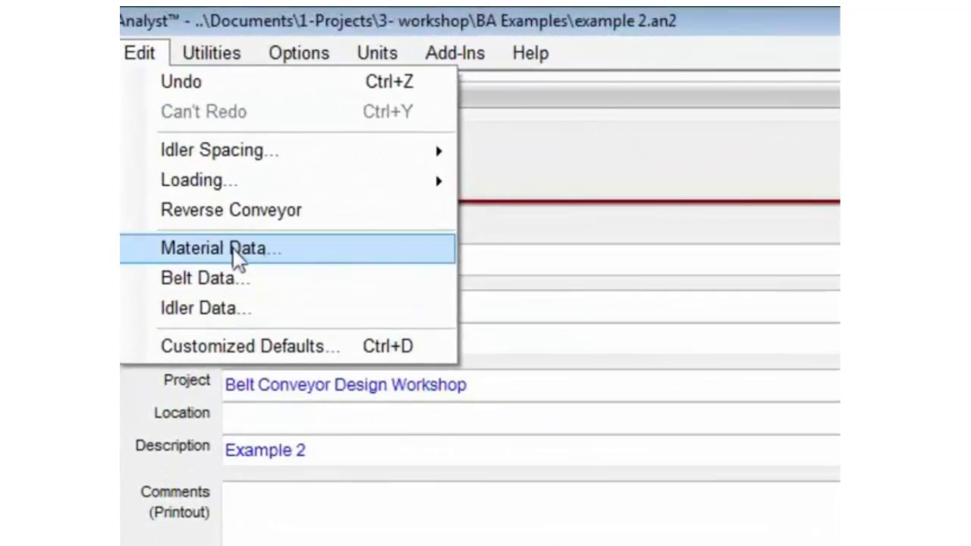
left_click(232, 282)
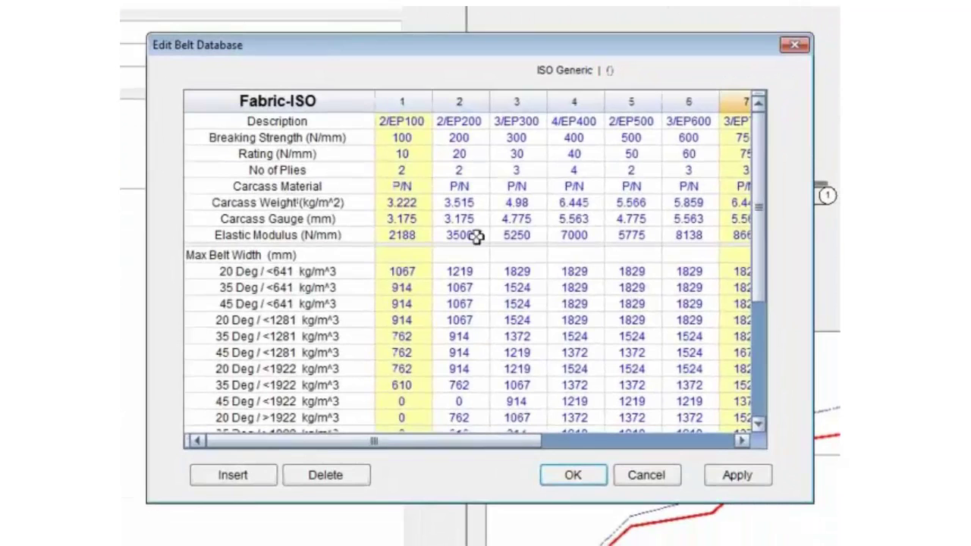
left_click(721, 441)
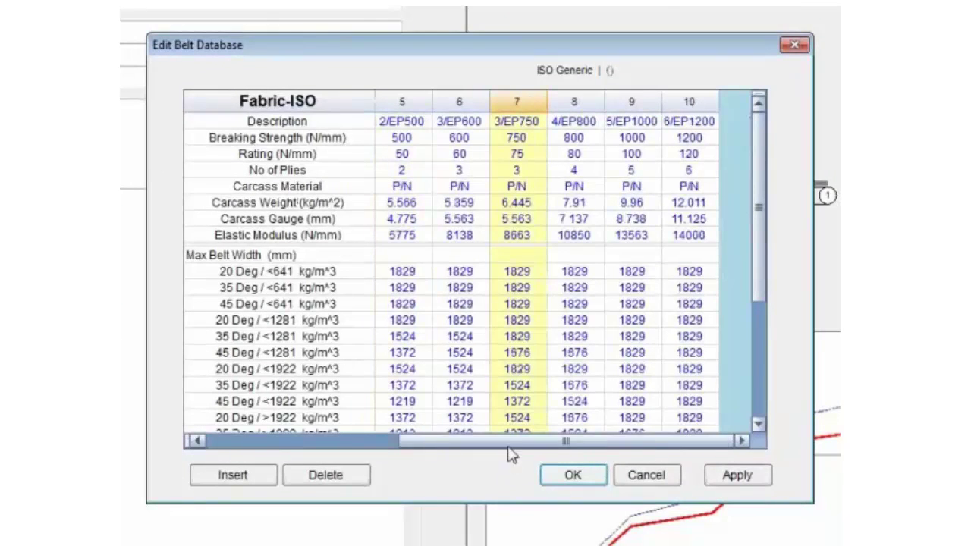
left_click_drag(434, 453, 319, 449)
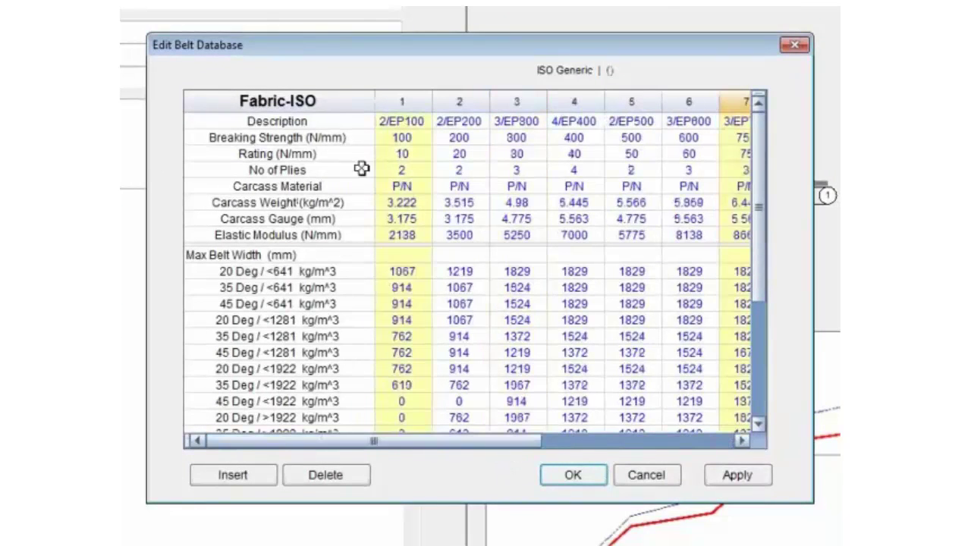
left_click(646, 475)
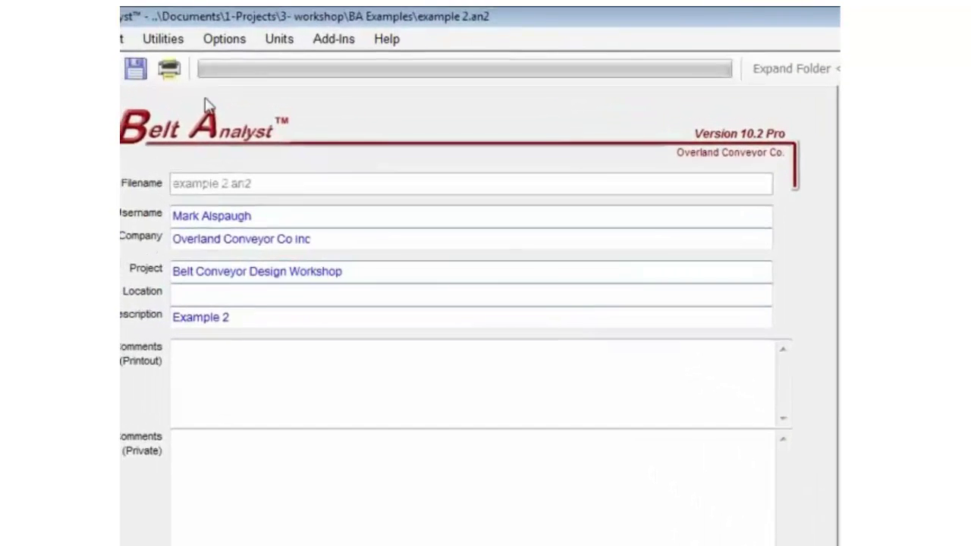
- Open the customizable defaults and review the belt acceleration limit and the idler defaults
left_click(121, 38)
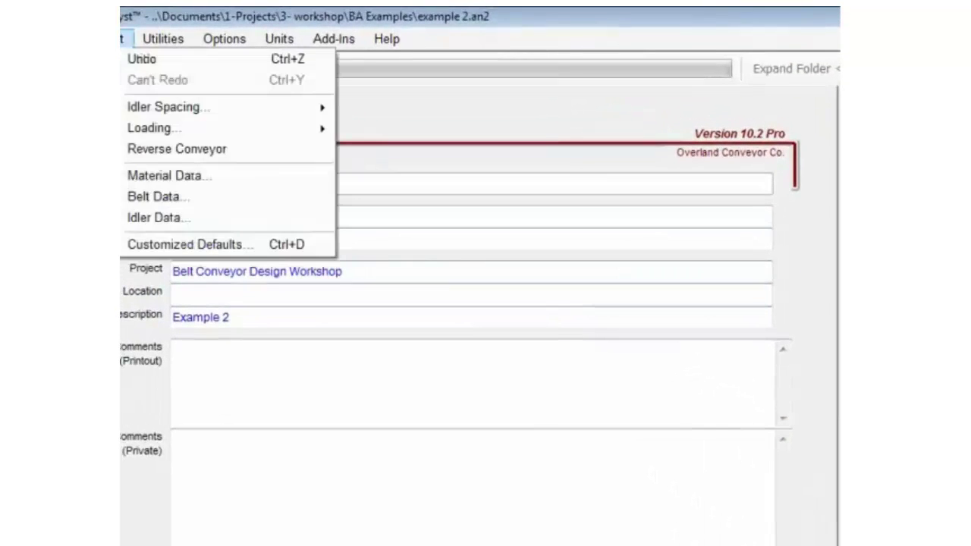
left_click(251, 244)
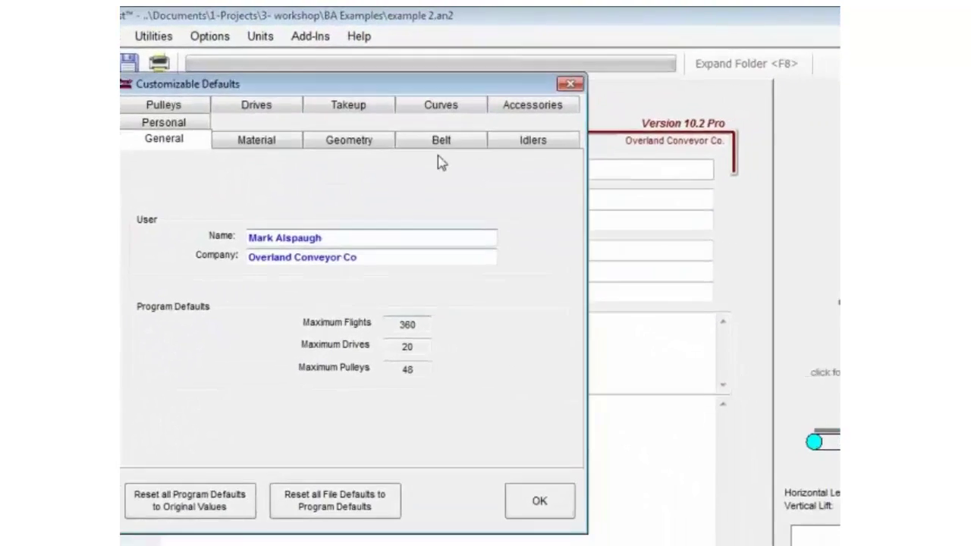
left_click_drag(422, 88, 620, 142)
left_click(615, 188)
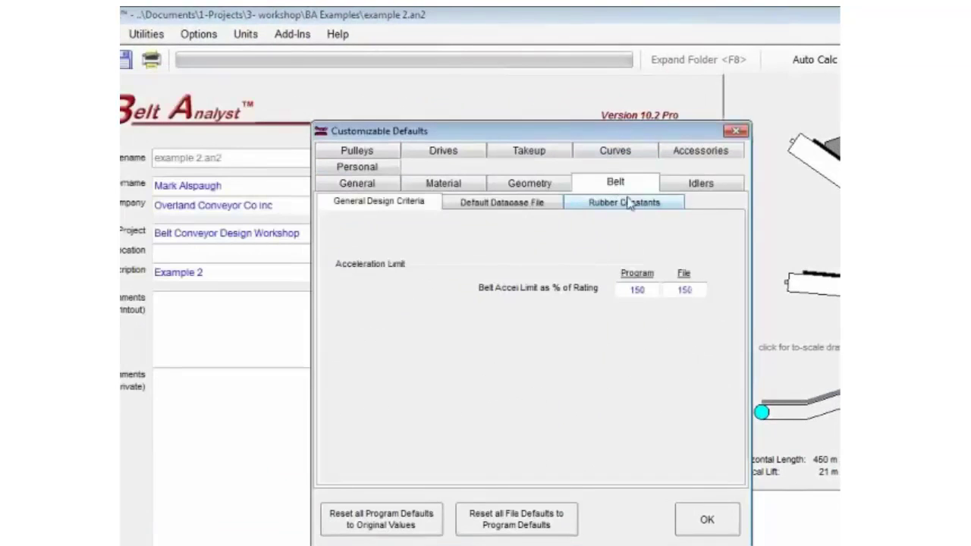
left_click(698, 189)
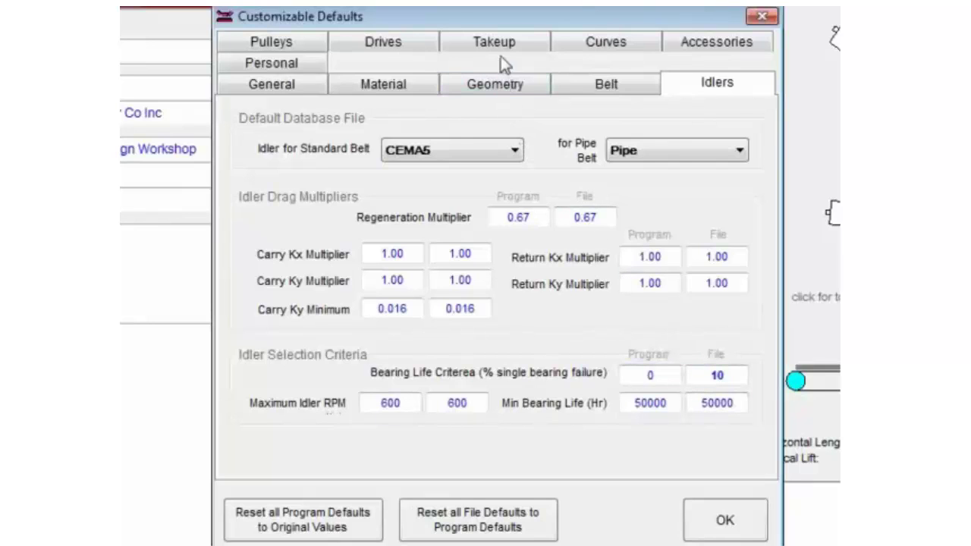
- Review the drive defaults and the belt's design criteria, default database file and rubber constants
left_click(399, 47)
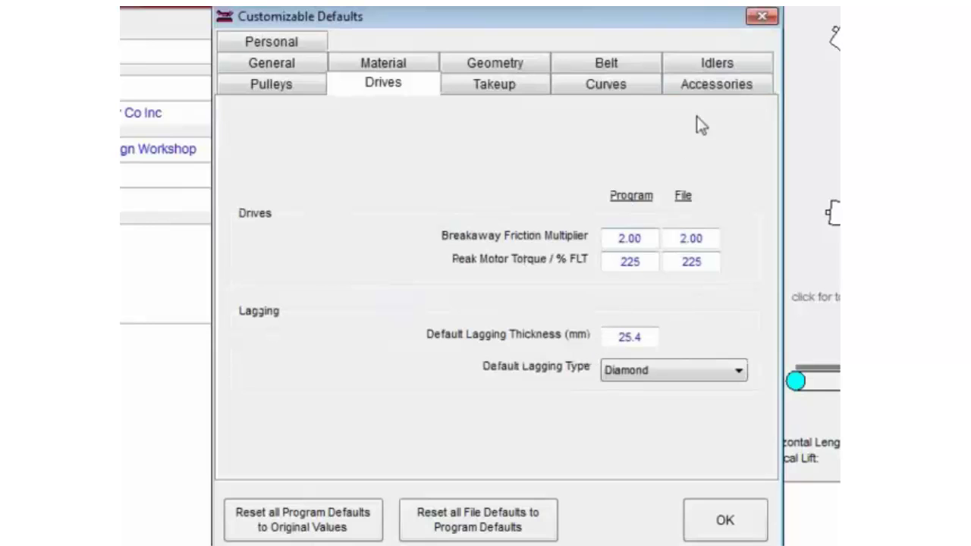
left_click(635, 64)
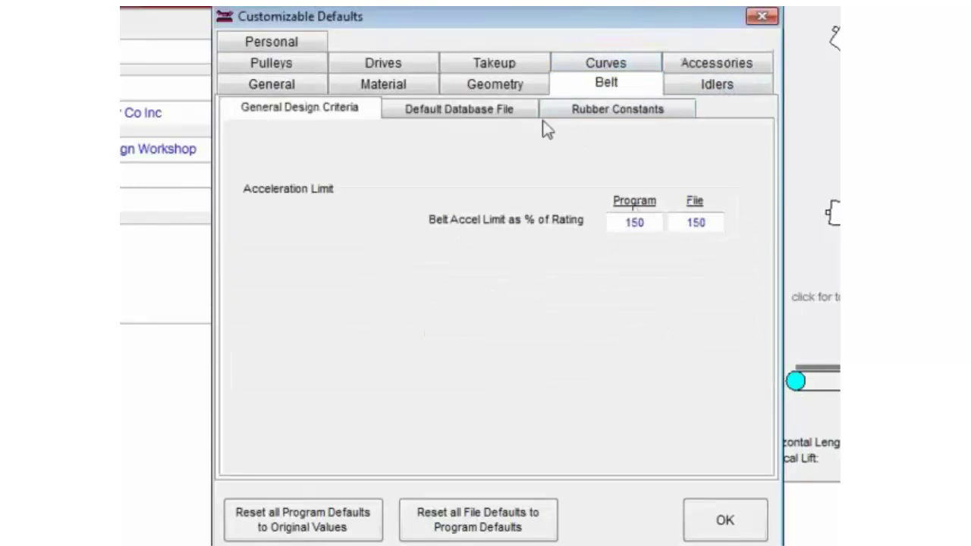
left_click(504, 116)
left_click(600, 115)
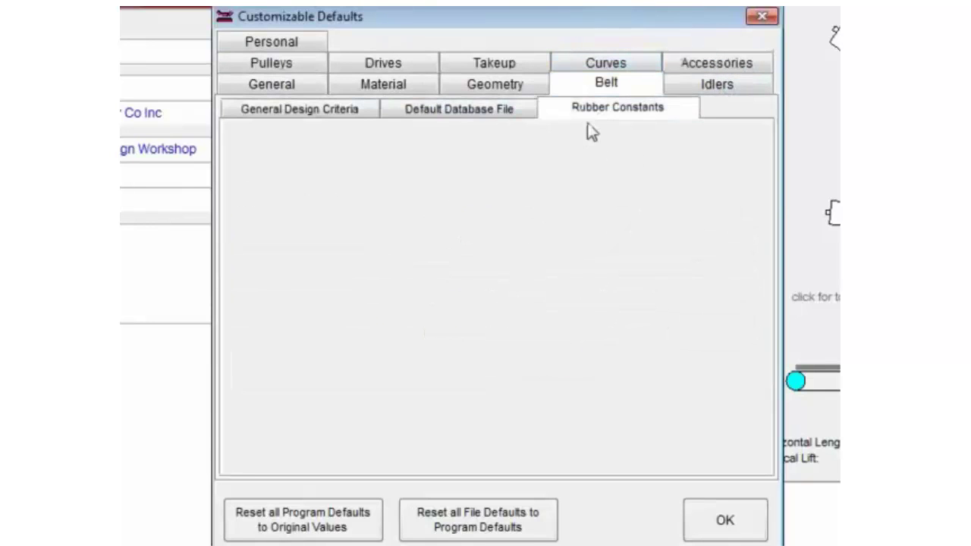
left_click(710, 85)
- Review the pulley defaults, including auto design criteria, user database preferences and lagging friction factors, and close the defaults
left_click(280, 67)
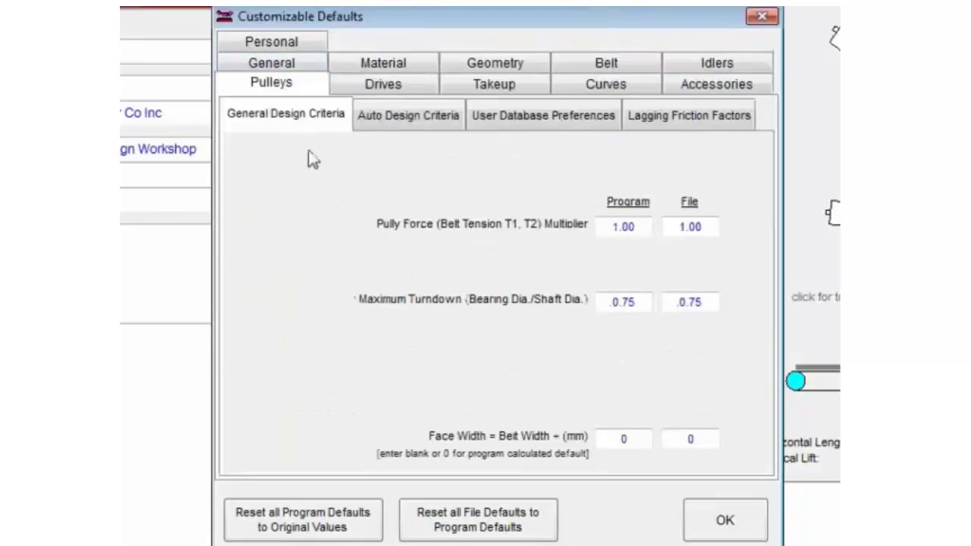
left_click(416, 116)
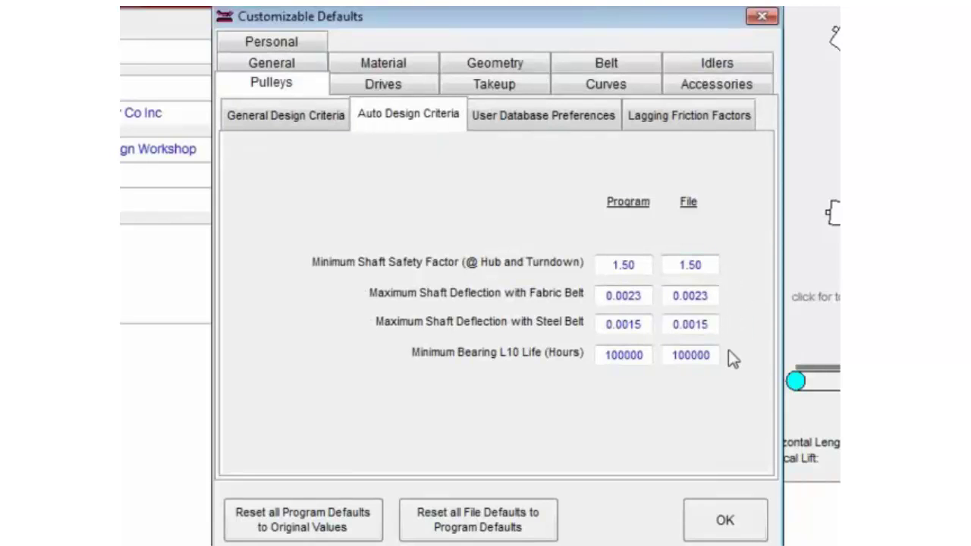
left_click(534, 118)
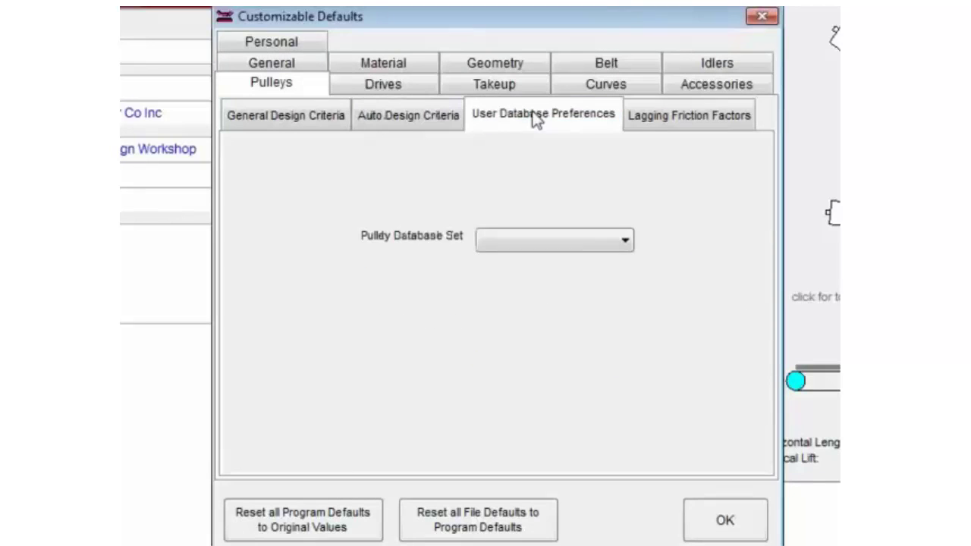
left_click(687, 121)
left_click(298, 126)
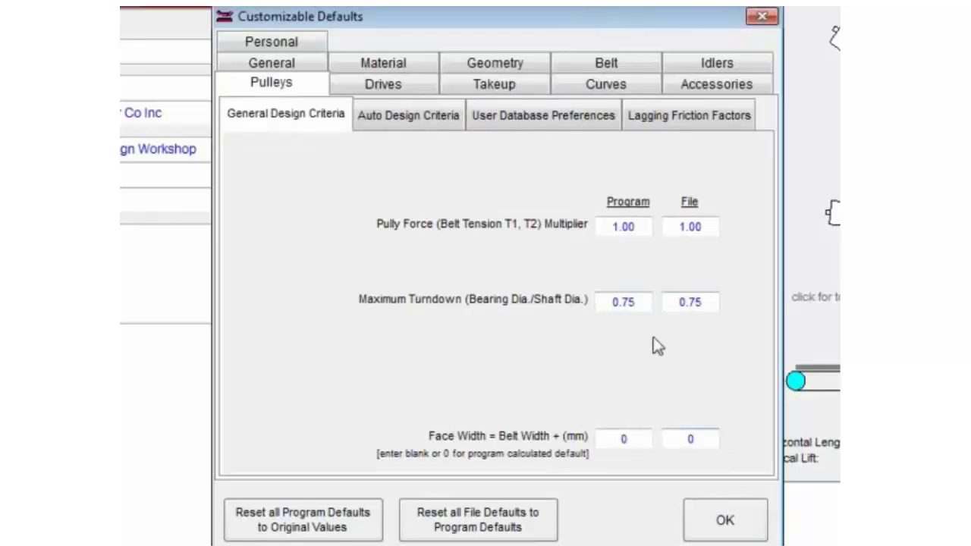
left_click(724, 519)
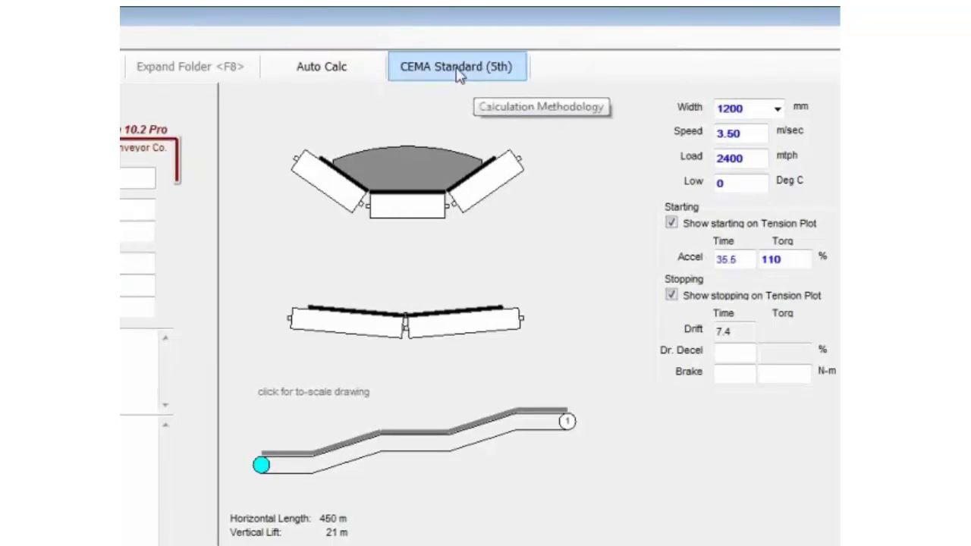
- Switch the calculation methodology to CEMA Universal (6th) and on to DIN 22101 (2002), accepting the DIN friction factors
left_click(462, 73)
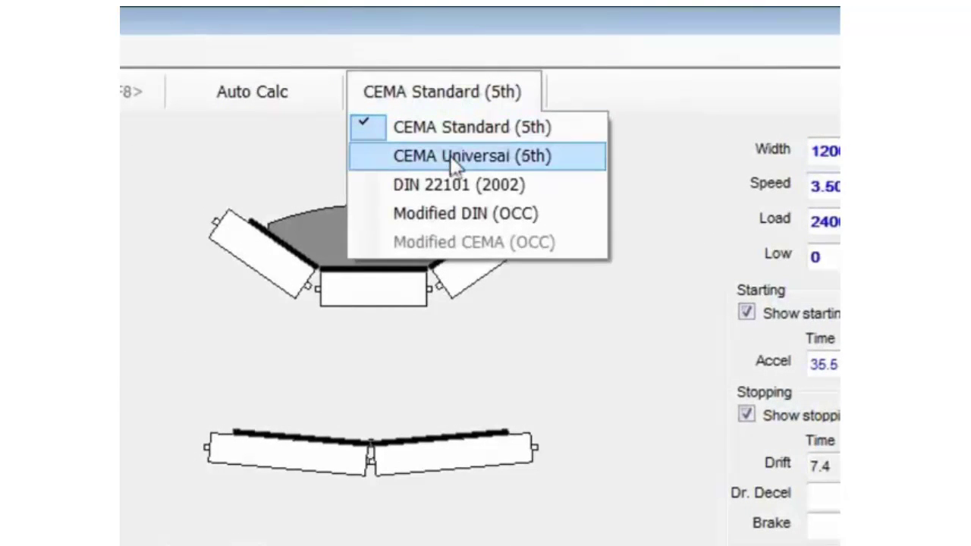
left_click(450, 155)
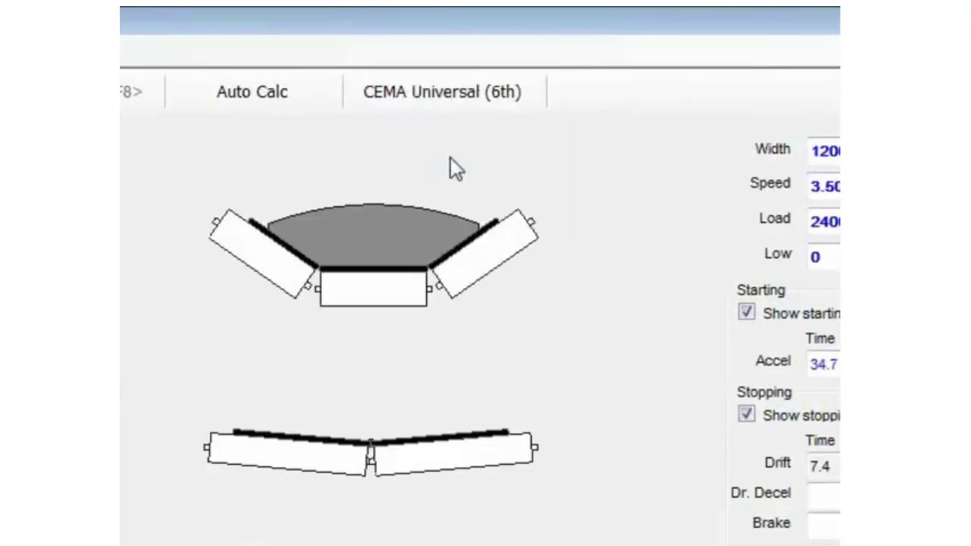
left_click(457, 95)
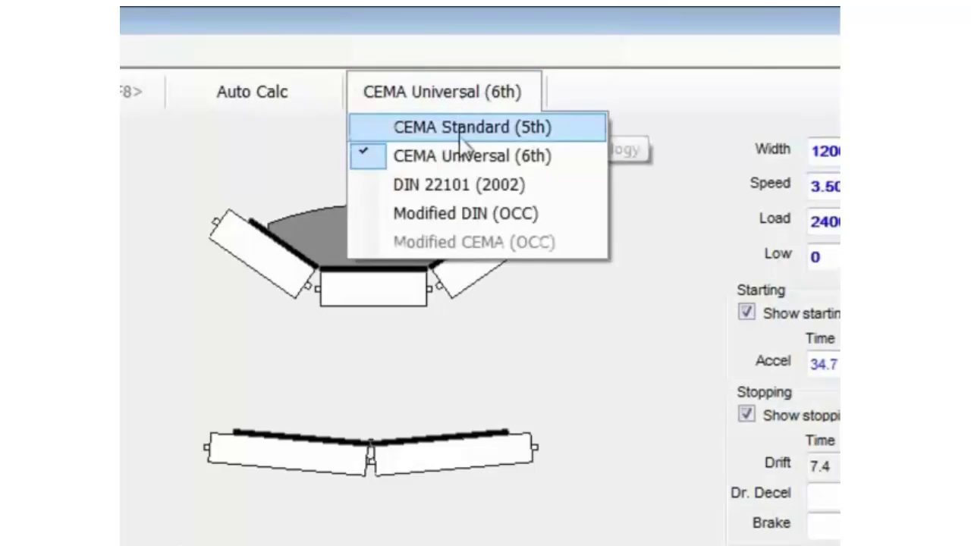
left_click(456, 186)
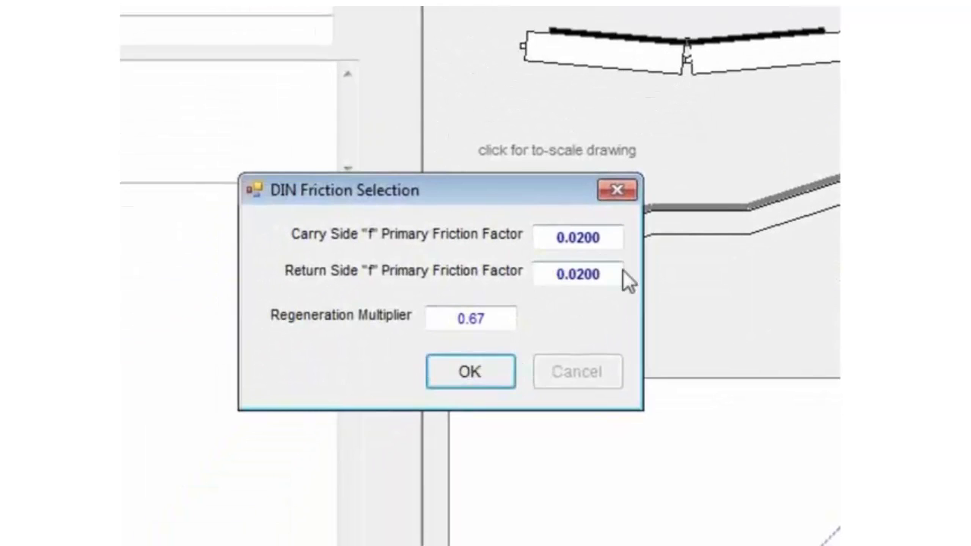
left_click_drag(622, 273, 518, 299)
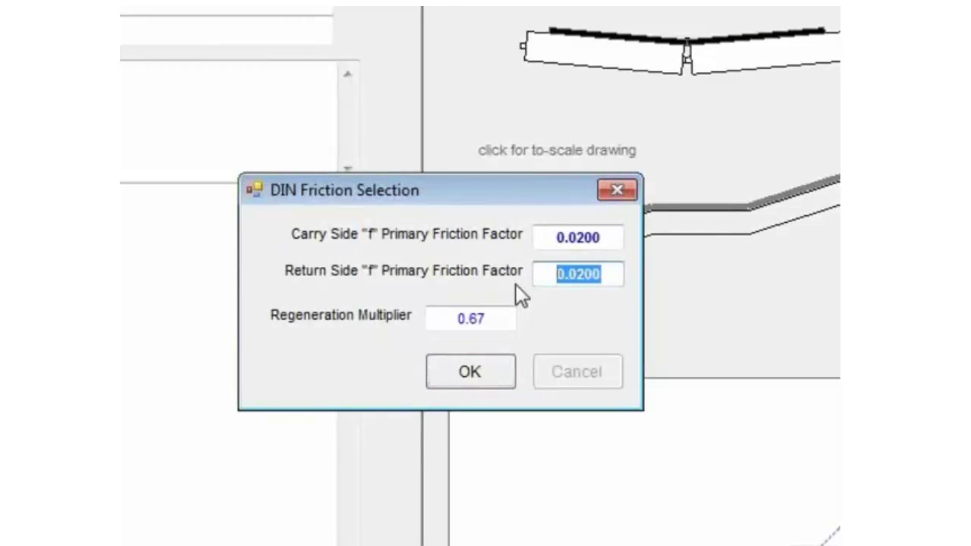
double_click(599, 275)
left_click(461, 380)
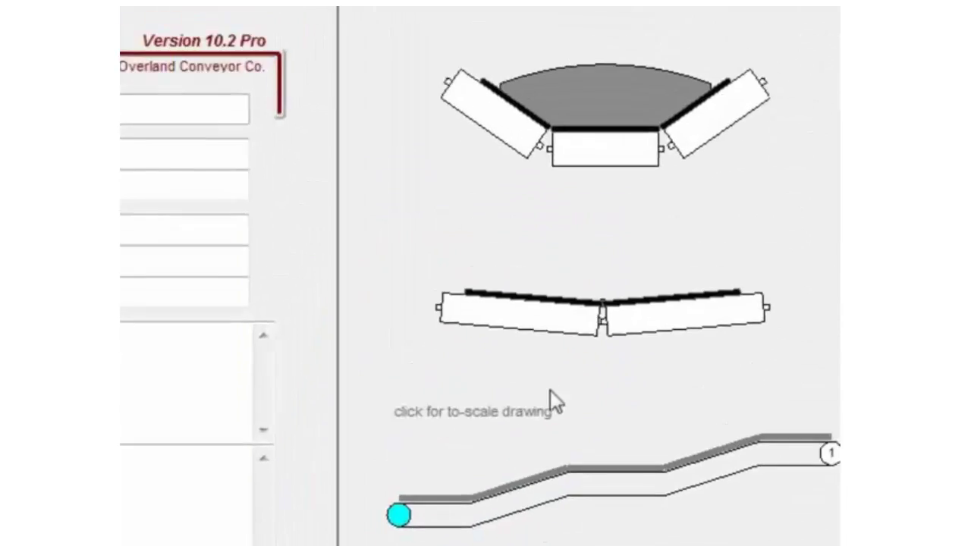
- Set the calculation methodology back to CEMA Universal (6th)
left_click(634, 79)
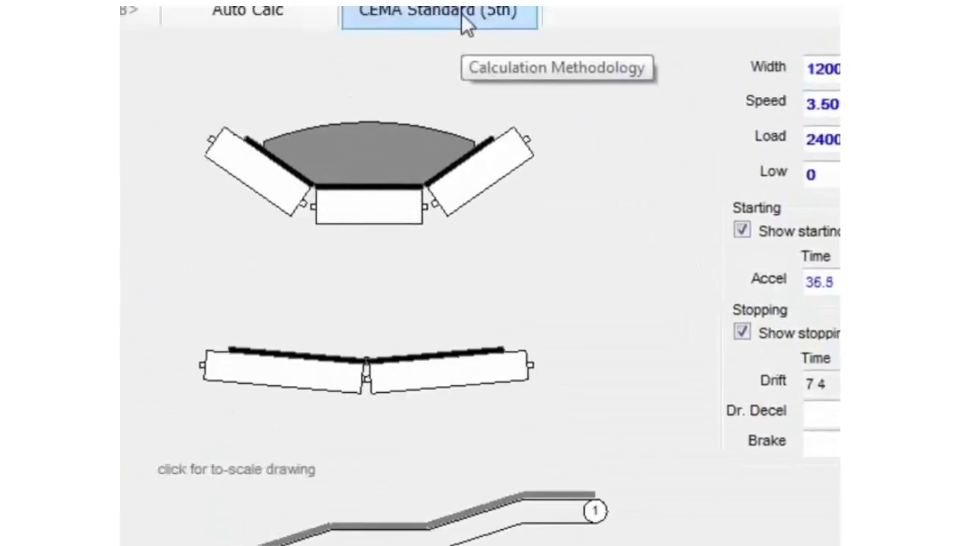
left_click(489, 78)
left_click(481, 139)
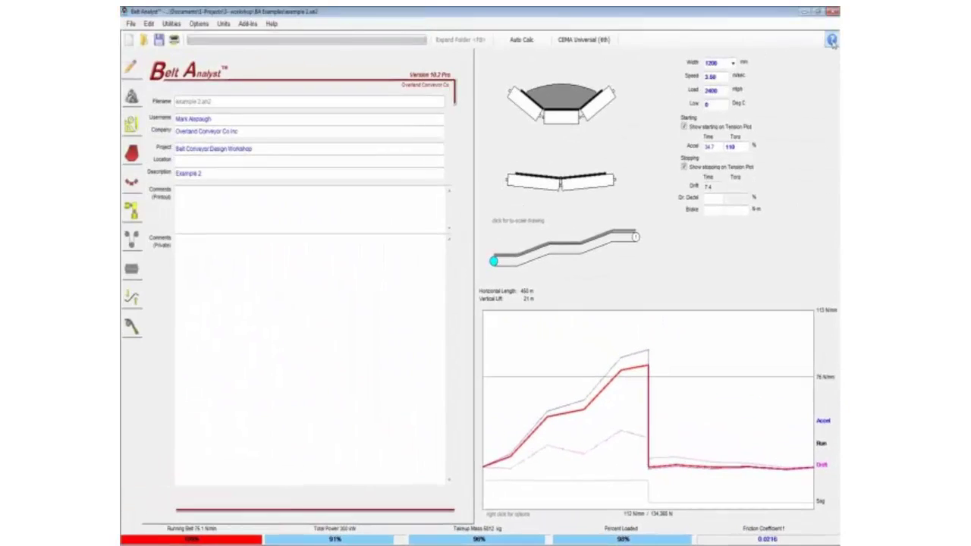
- Open the program's help contents to view the introduction and close the help window
left_click(832, 40)
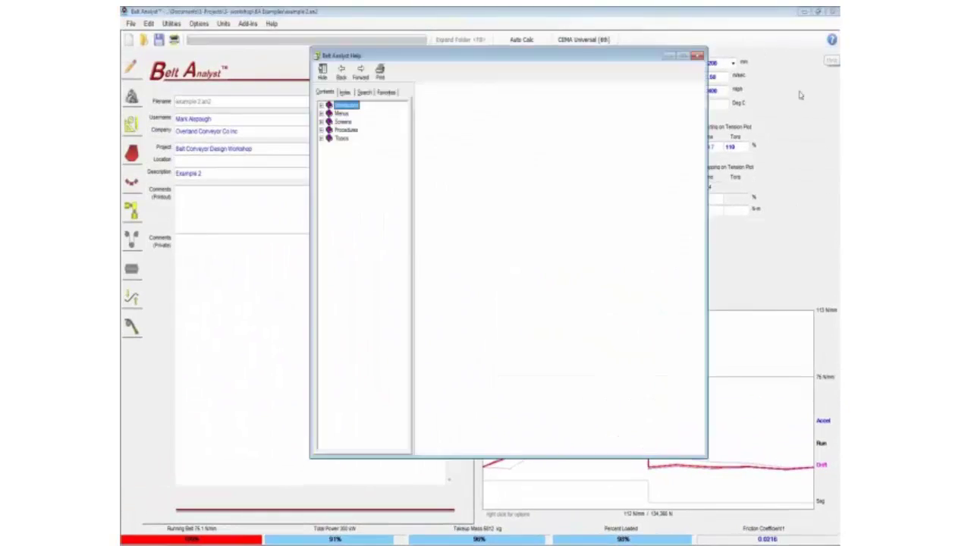
left_click(697, 56)
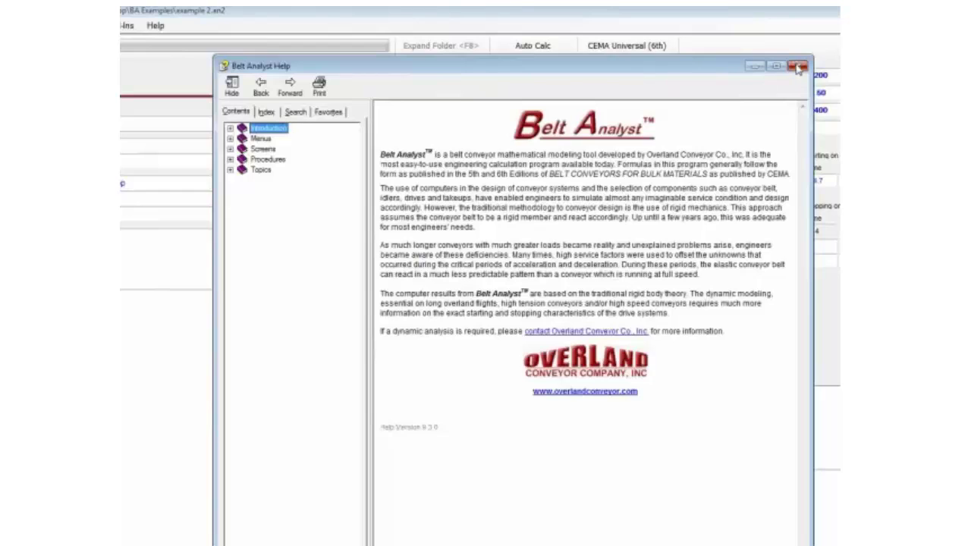
left_click(795, 64)
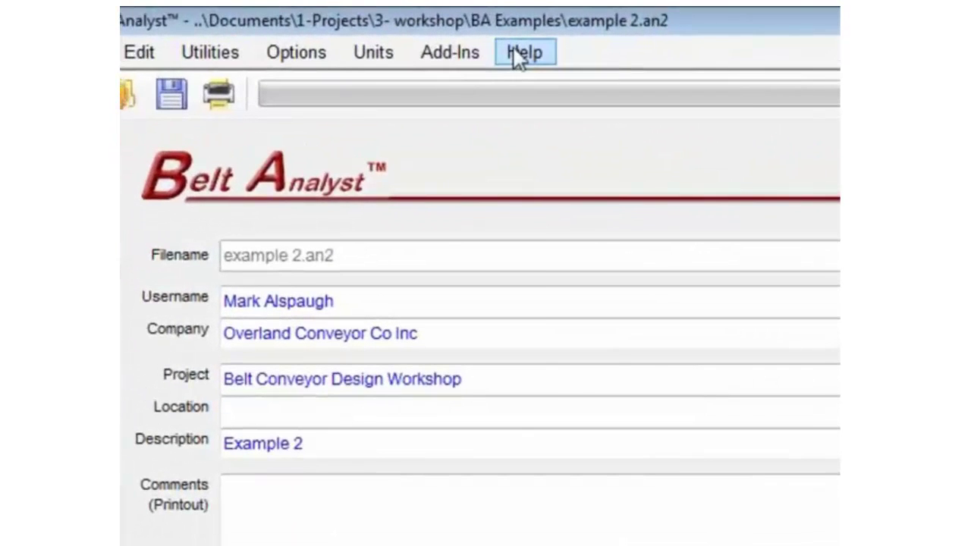
- Open the online support center in an enlarged window and log in to it
left_click(163, 25)
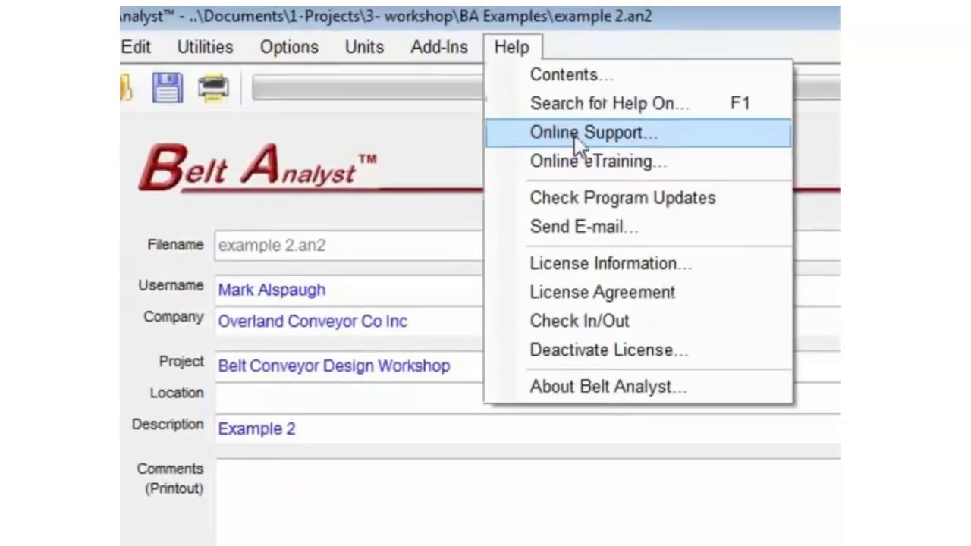
left_click(592, 141)
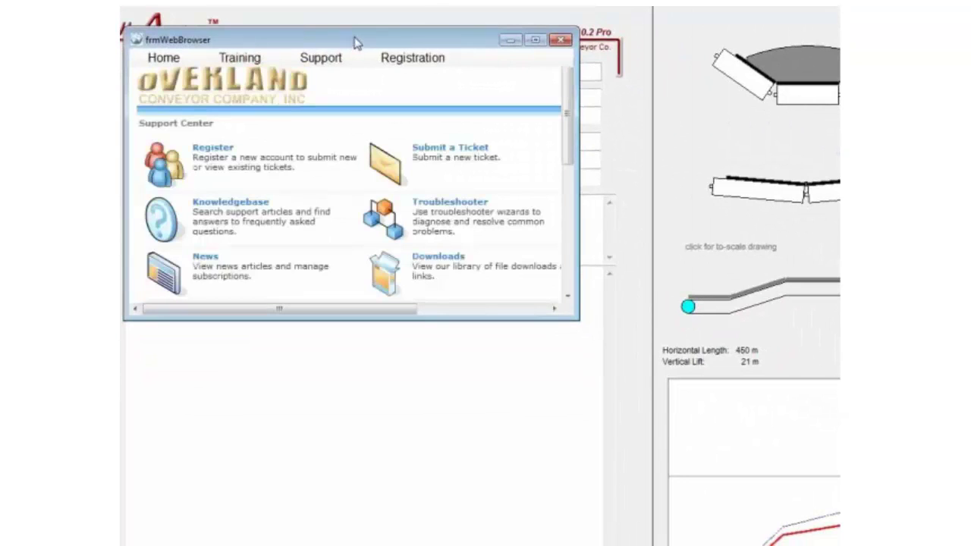
left_click_drag(566, 315, 970, 545)
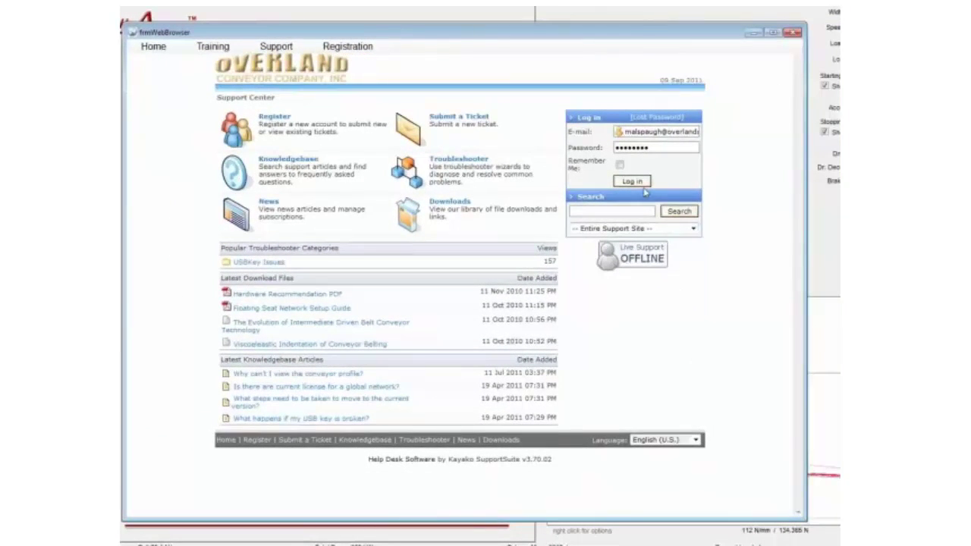
left_click(638, 184)
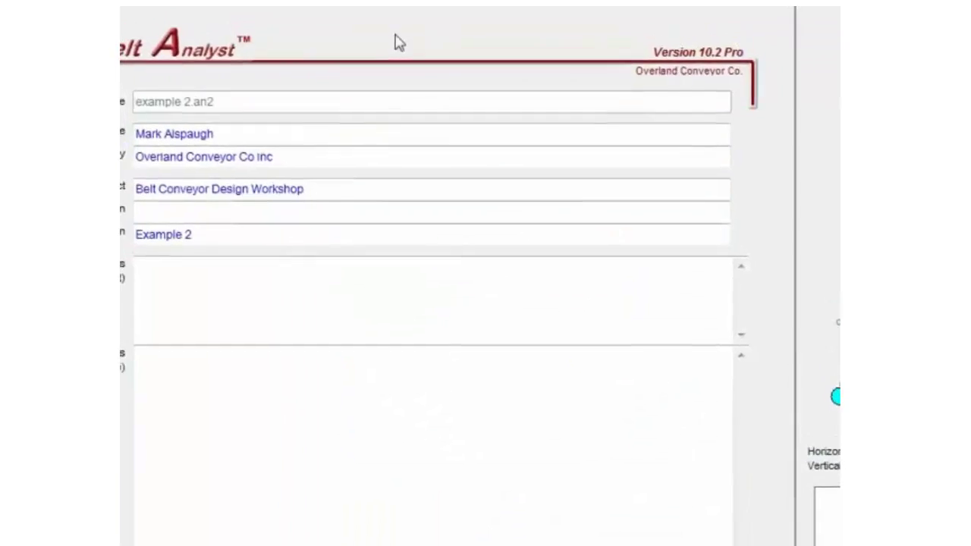
left_click(327, 47)
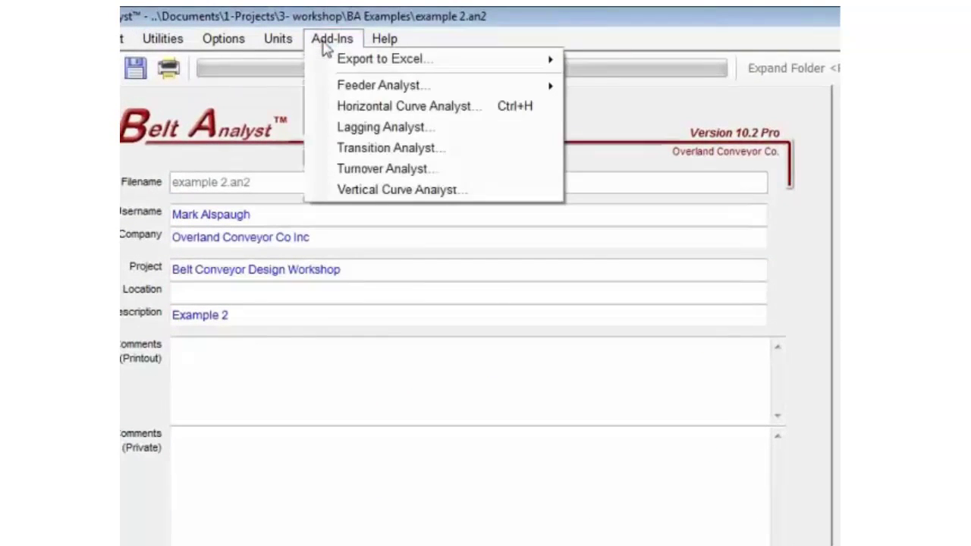
mouse_move(358, 92)
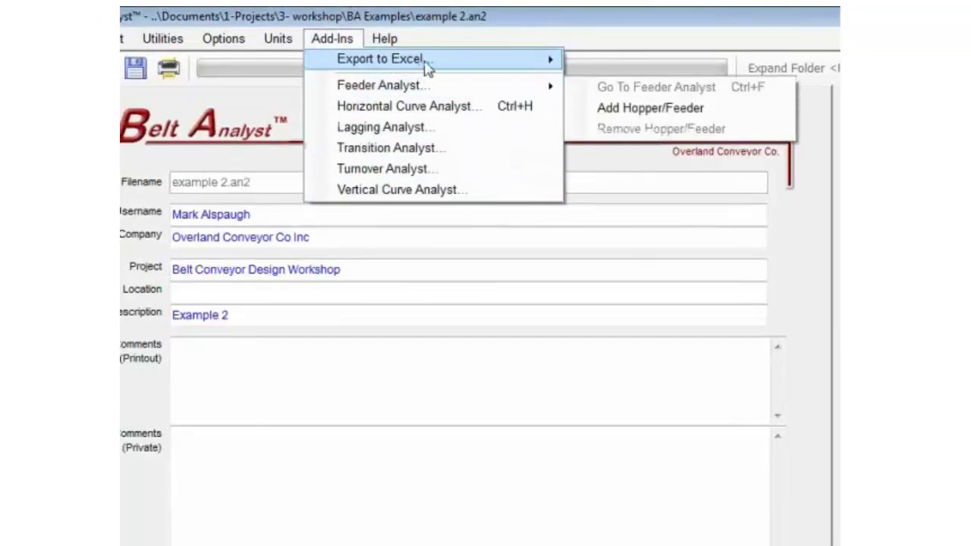
mouse_move(441, 64)
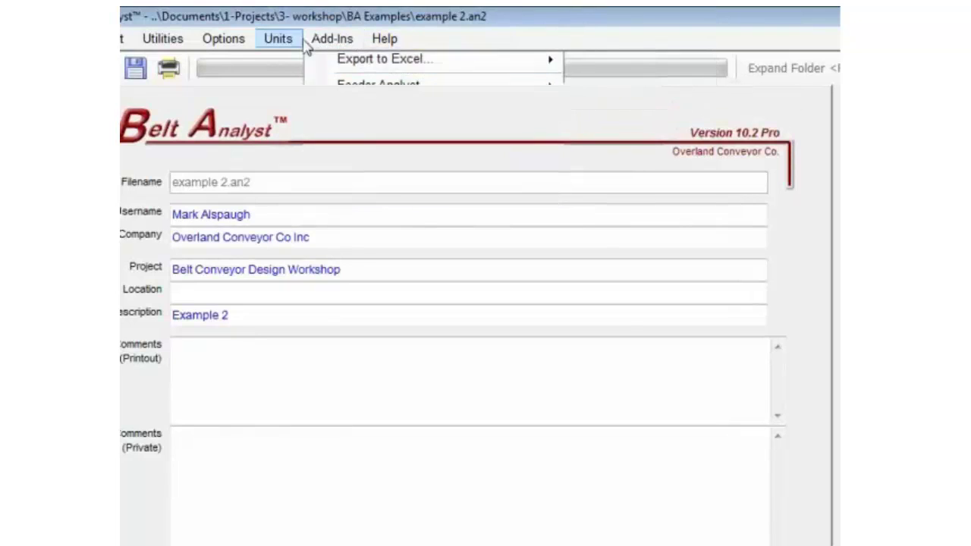
- Switch the conveyor model's units to English and back to Metric
mouse_move(280, 46)
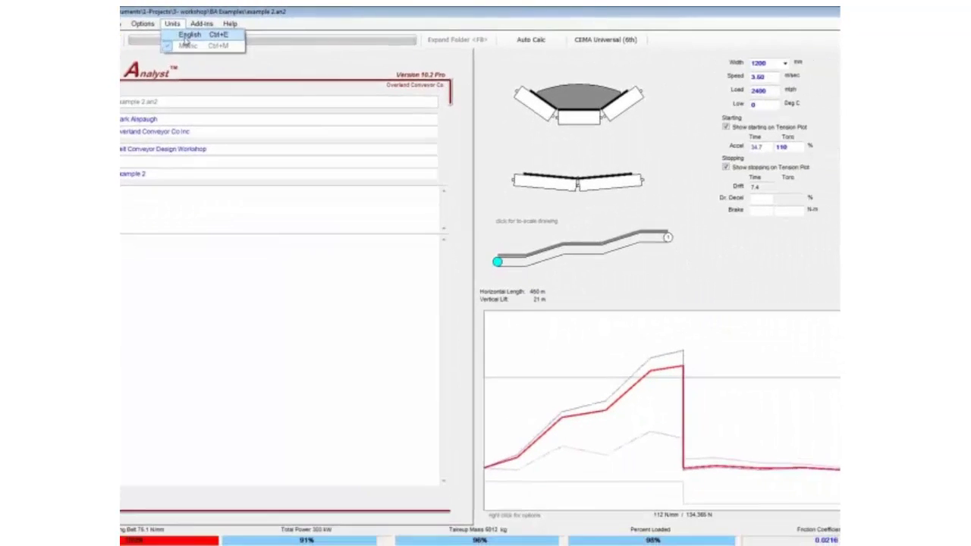
left_click(186, 36)
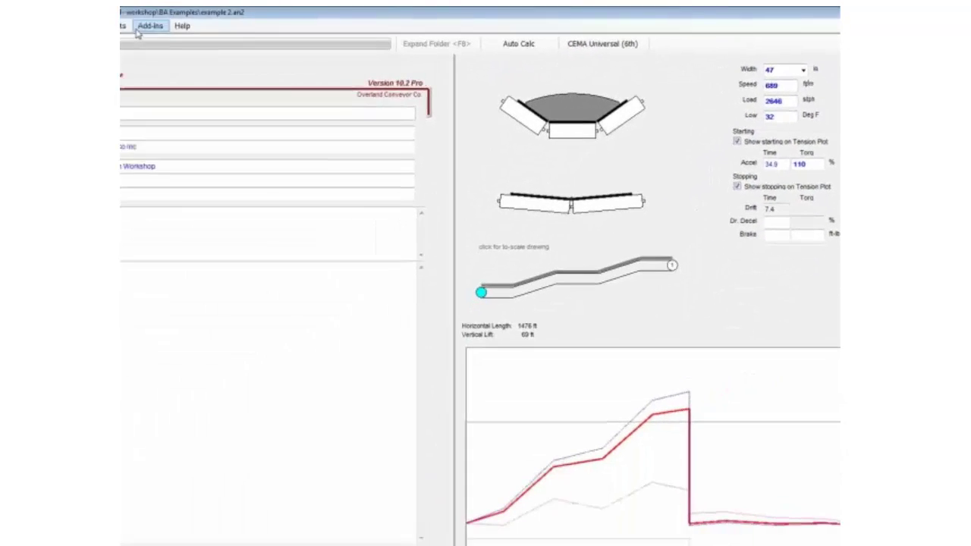
left_click(159, 25)
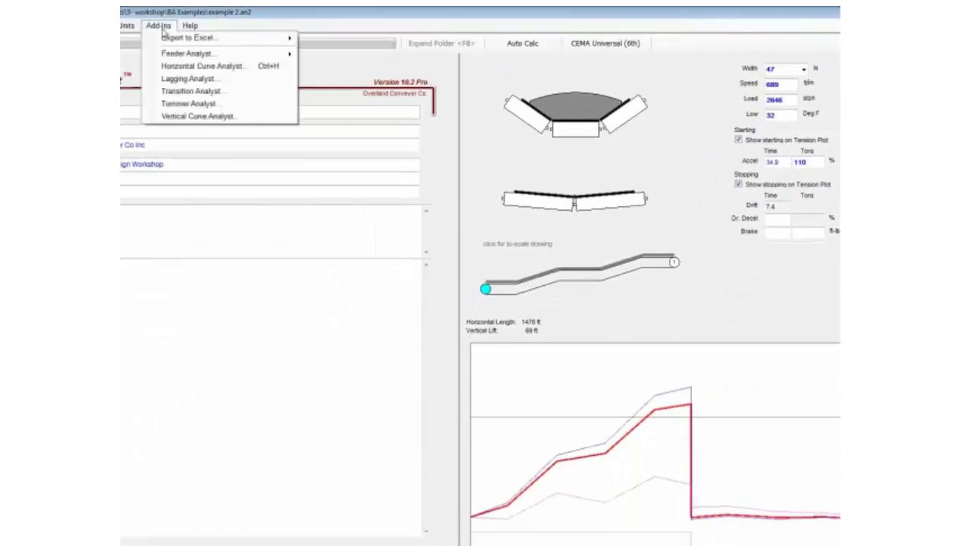
left_click(143, 50)
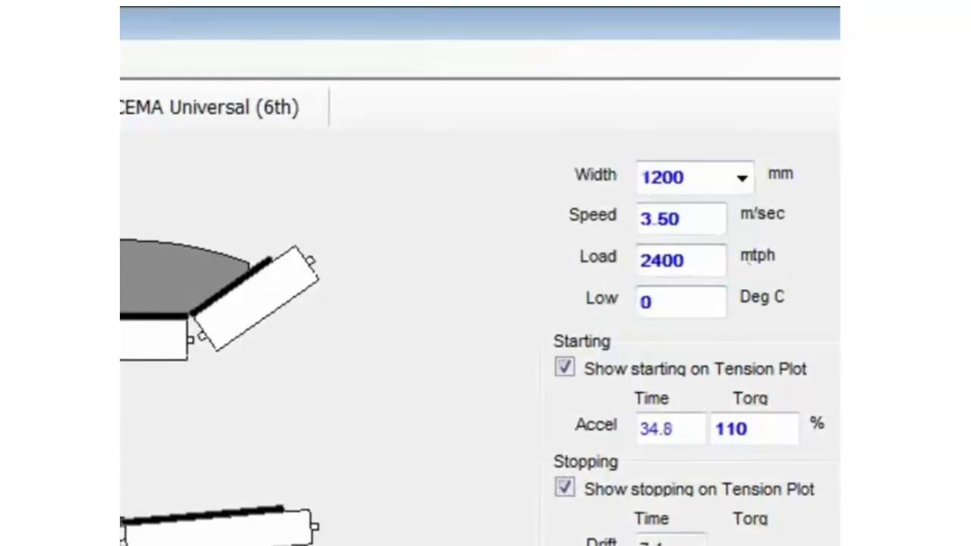
left_click(302, 60)
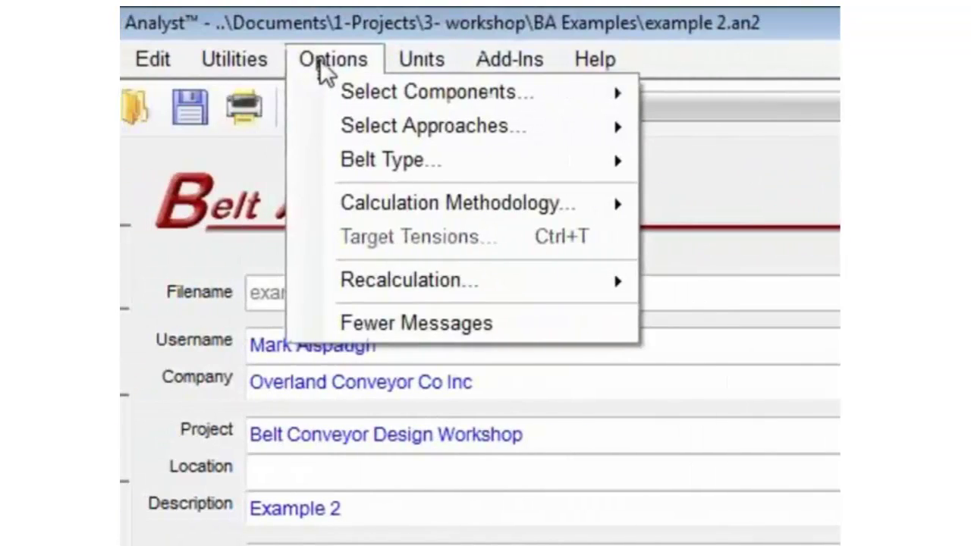
mouse_move(252, 65)
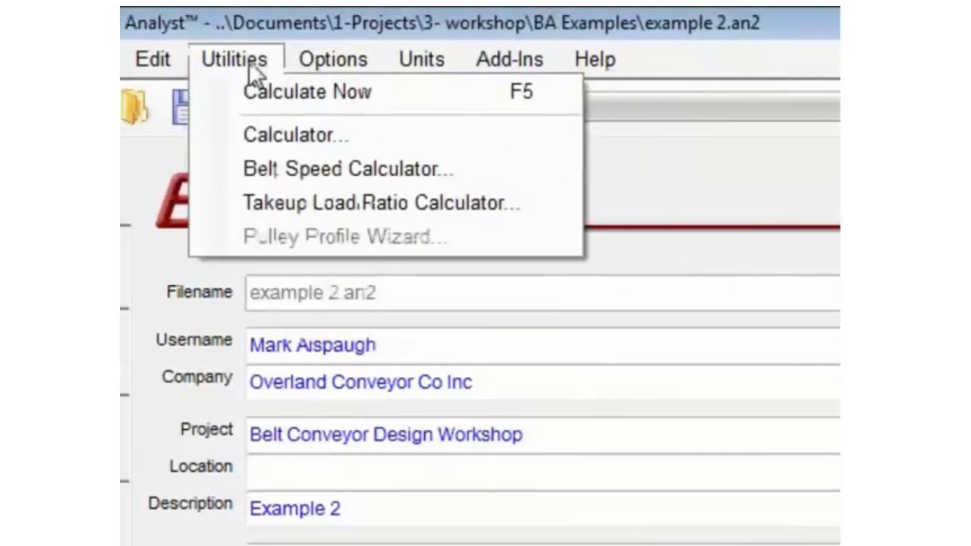
mouse_move(168, 62)
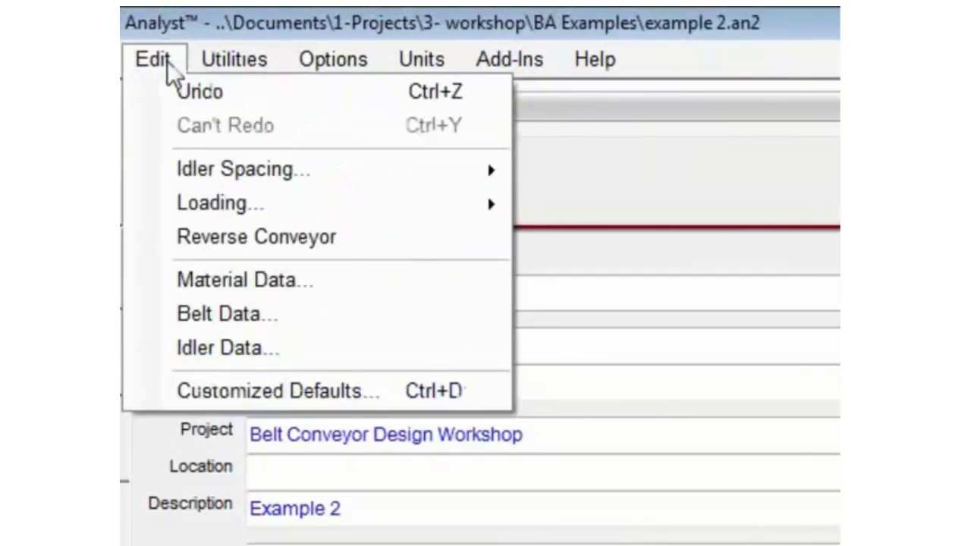
- Add the Pulleys (Std.) page to the pages to print and generate a preview of the report
mouse_move(106, 61)
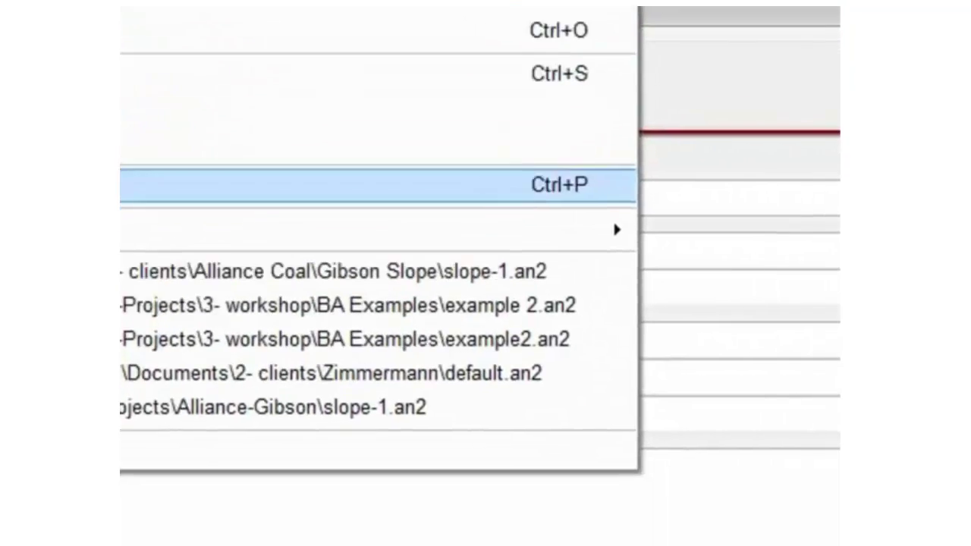
left_click(166, 281)
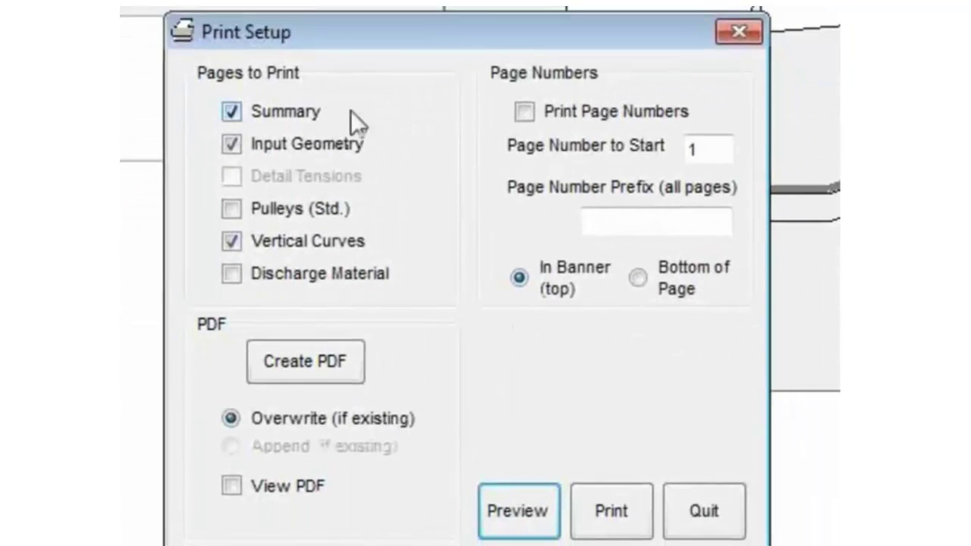
left_click(231, 209)
left_click(519, 510)
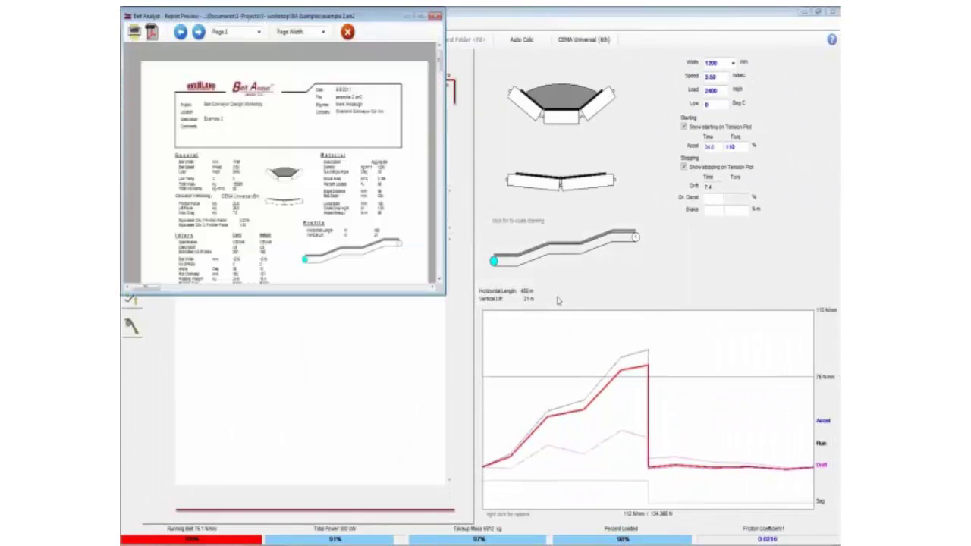
- Enlarge the report preview, page through the summary and the input geometry pages, and close the preview
left_click_drag(446, 302, 569, 543)
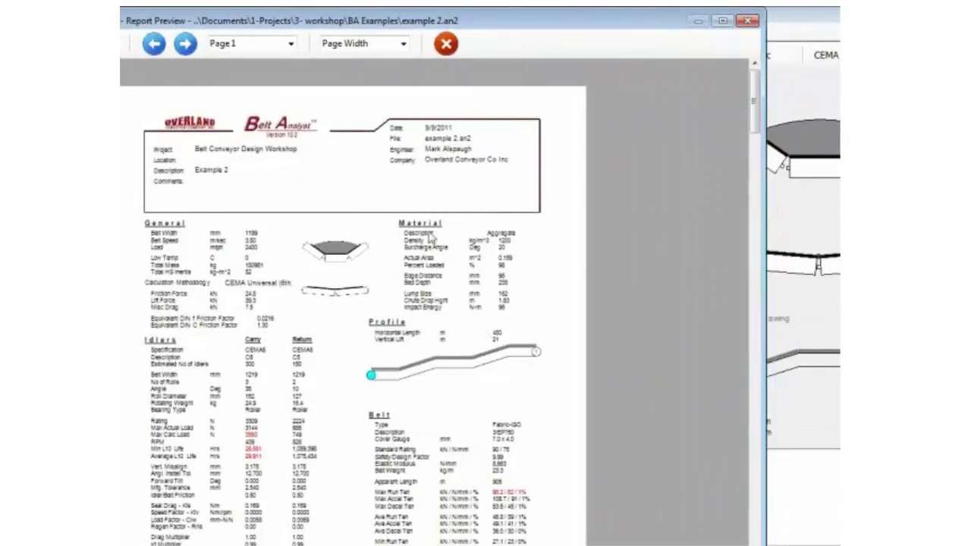
left_click(185, 44)
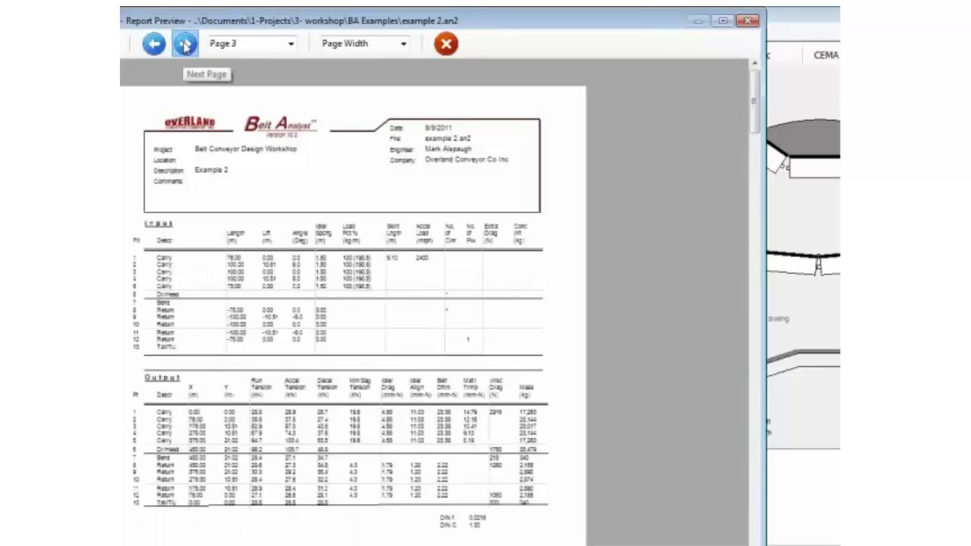
left_click(185, 44)
left_click(185, 44)
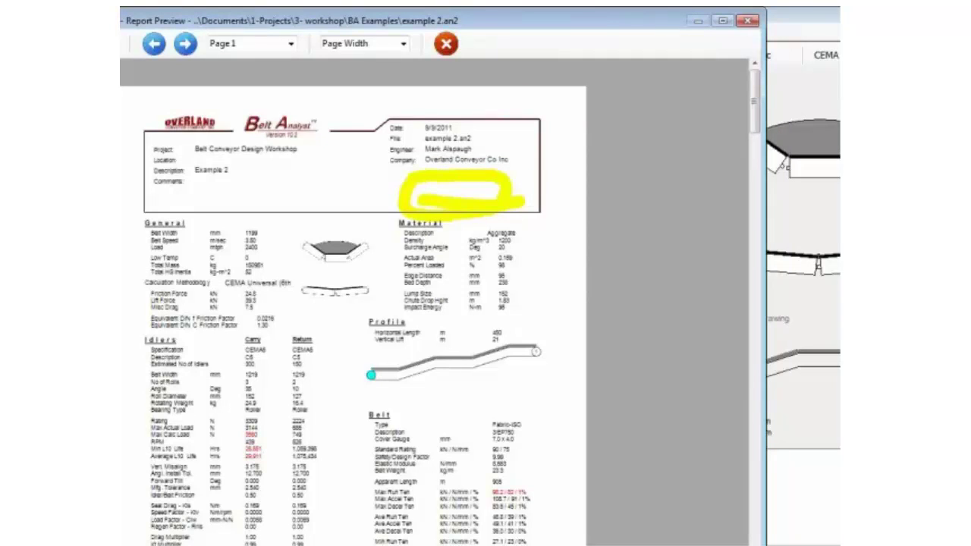
left_click(447, 42)
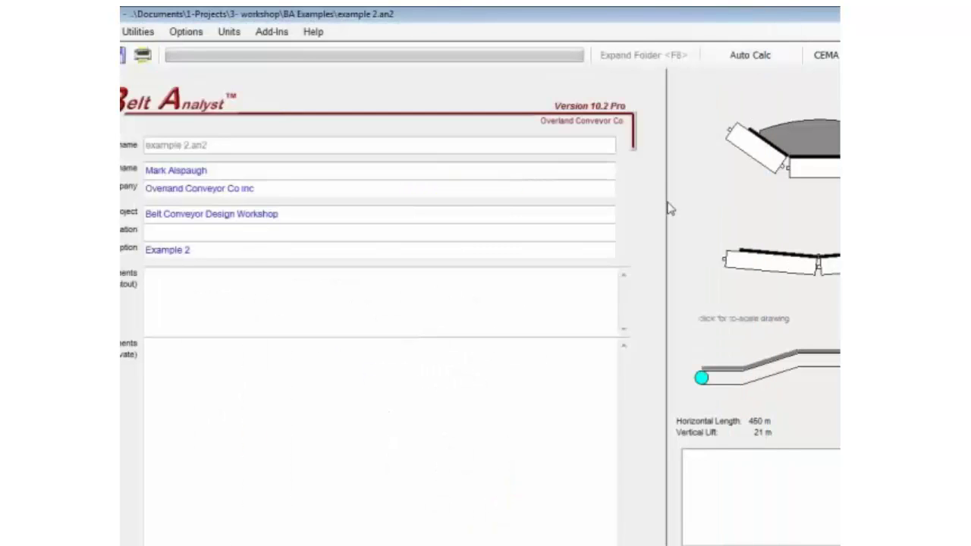